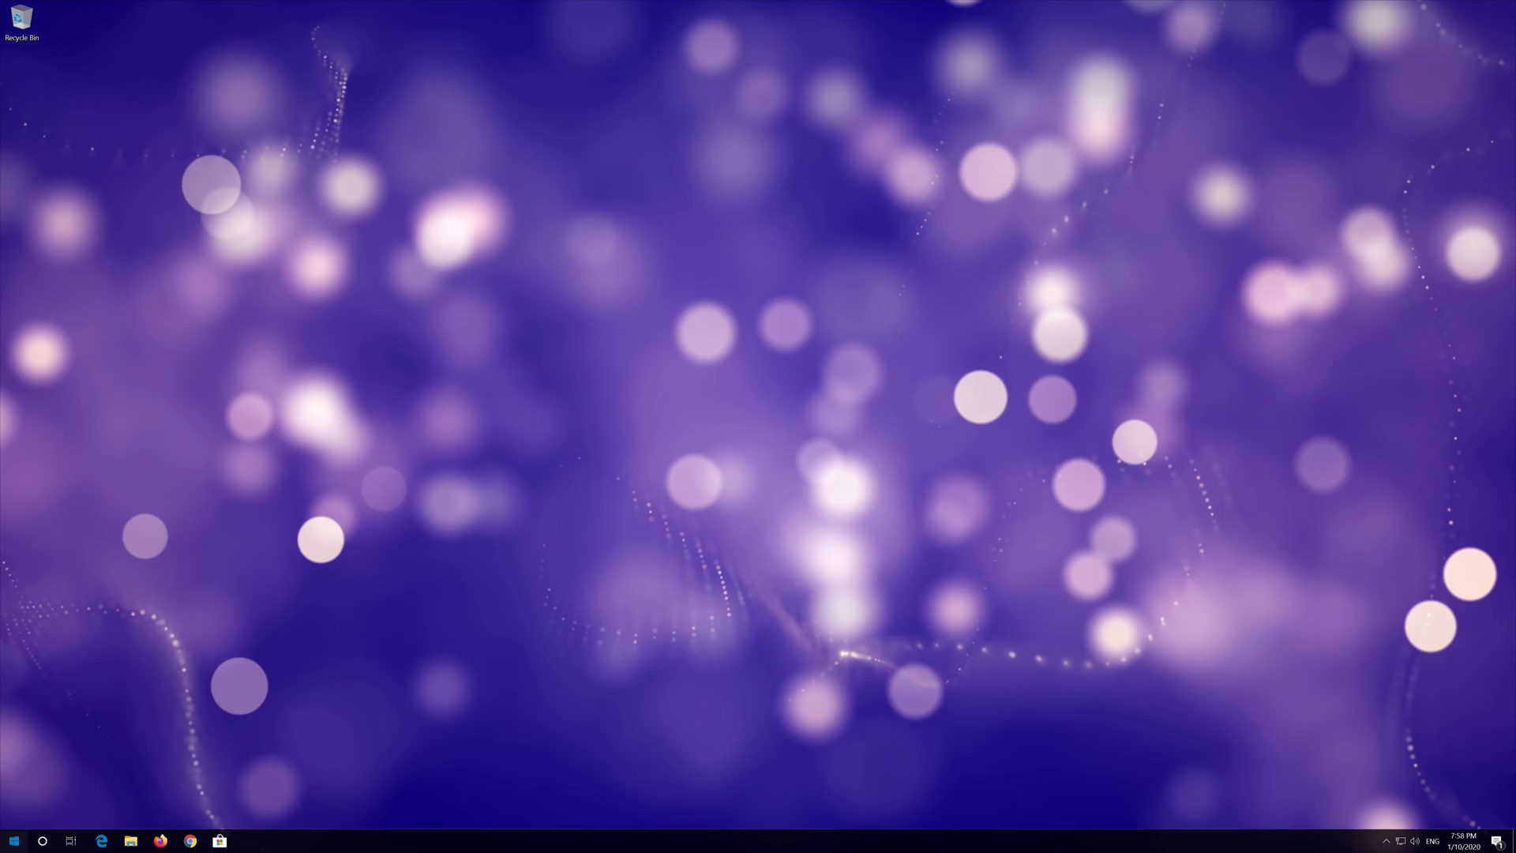
Go from the Start menu into Windows Settings and open Network & Internet.
{"action": "left_click", "coordinate": [12, 840]}
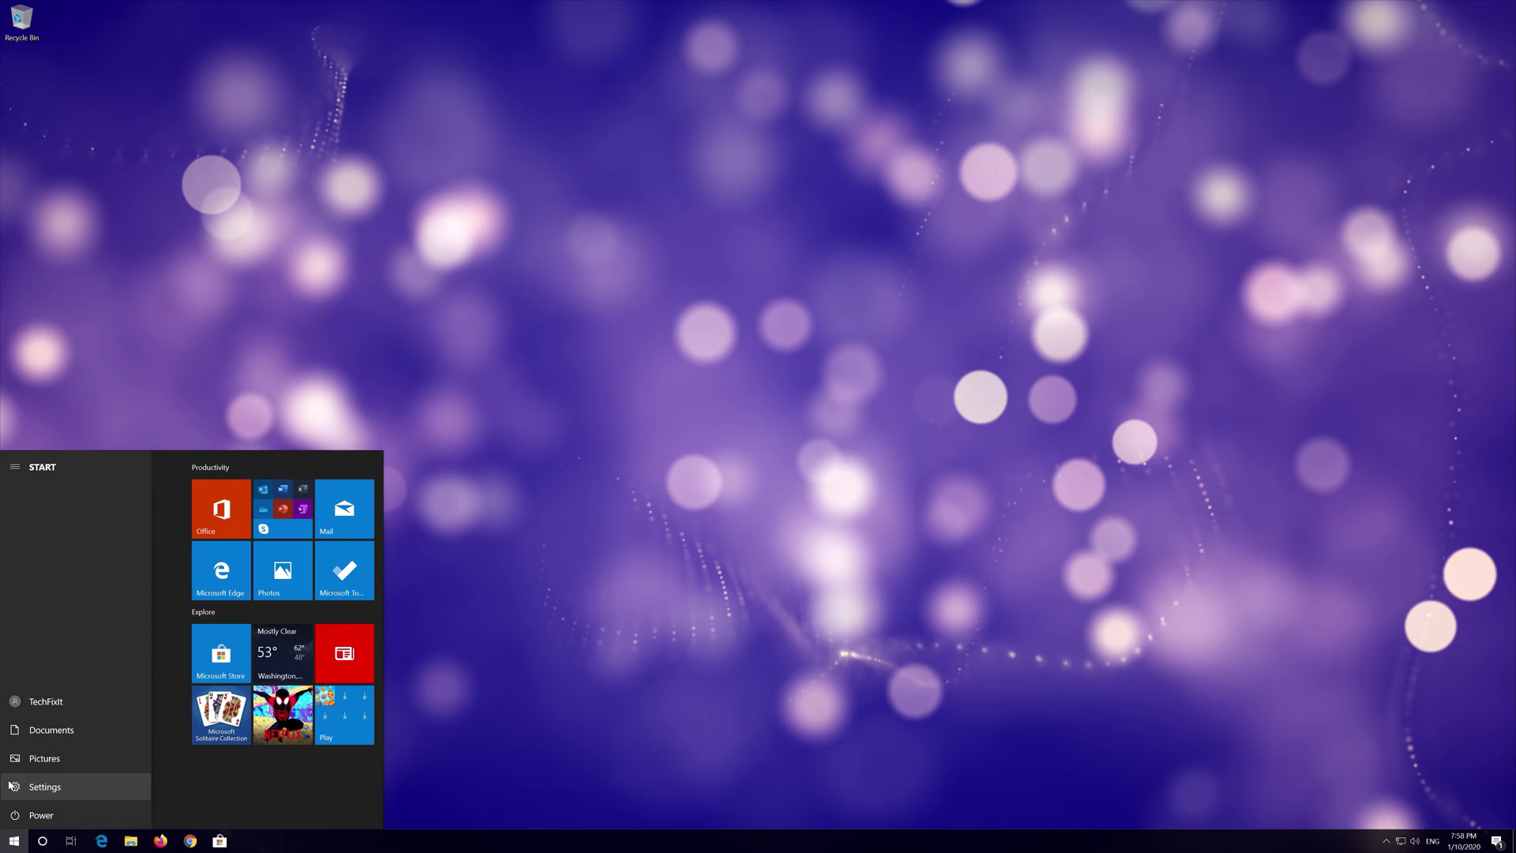
{"action": "left_click", "coordinate": [49, 787]}
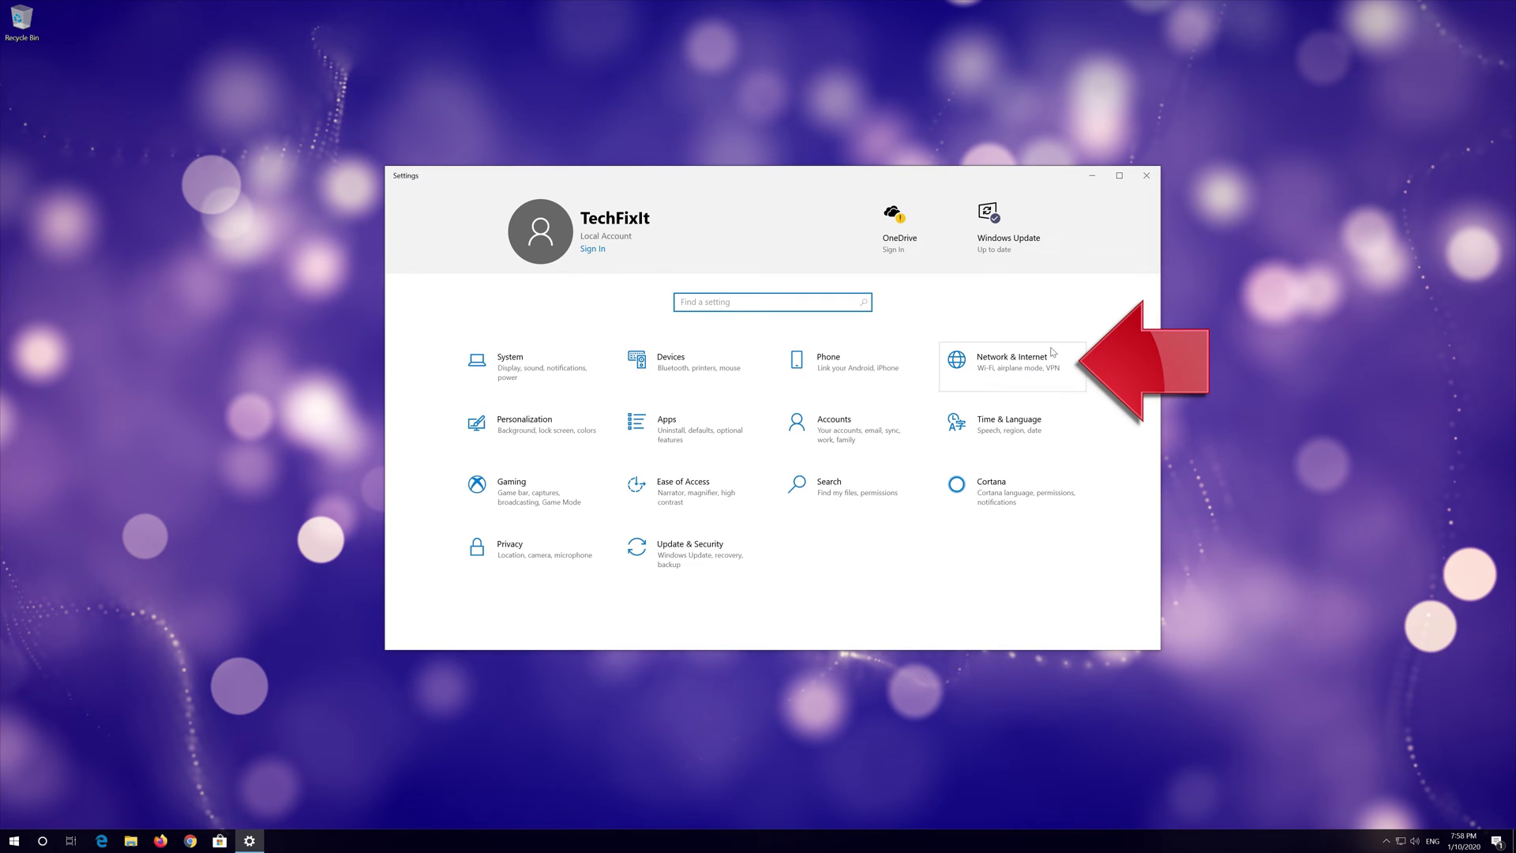
{"action": "left_click", "coordinate": [1009, 369]}
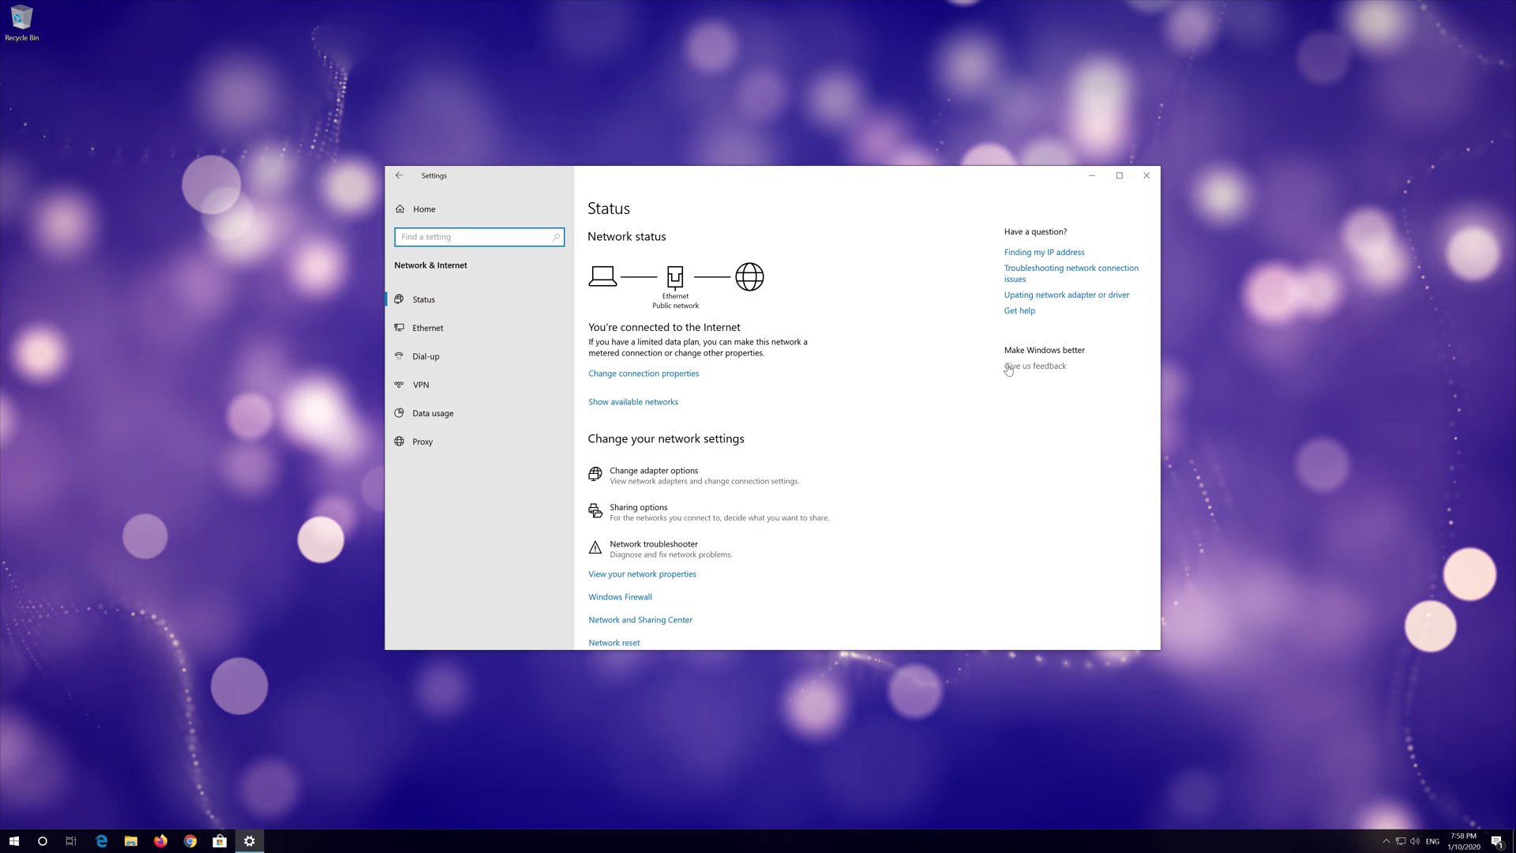
{"action": "scroll", "coordinate": [732, 427], "scroll_direction": "down", "scroll_amount": 1}
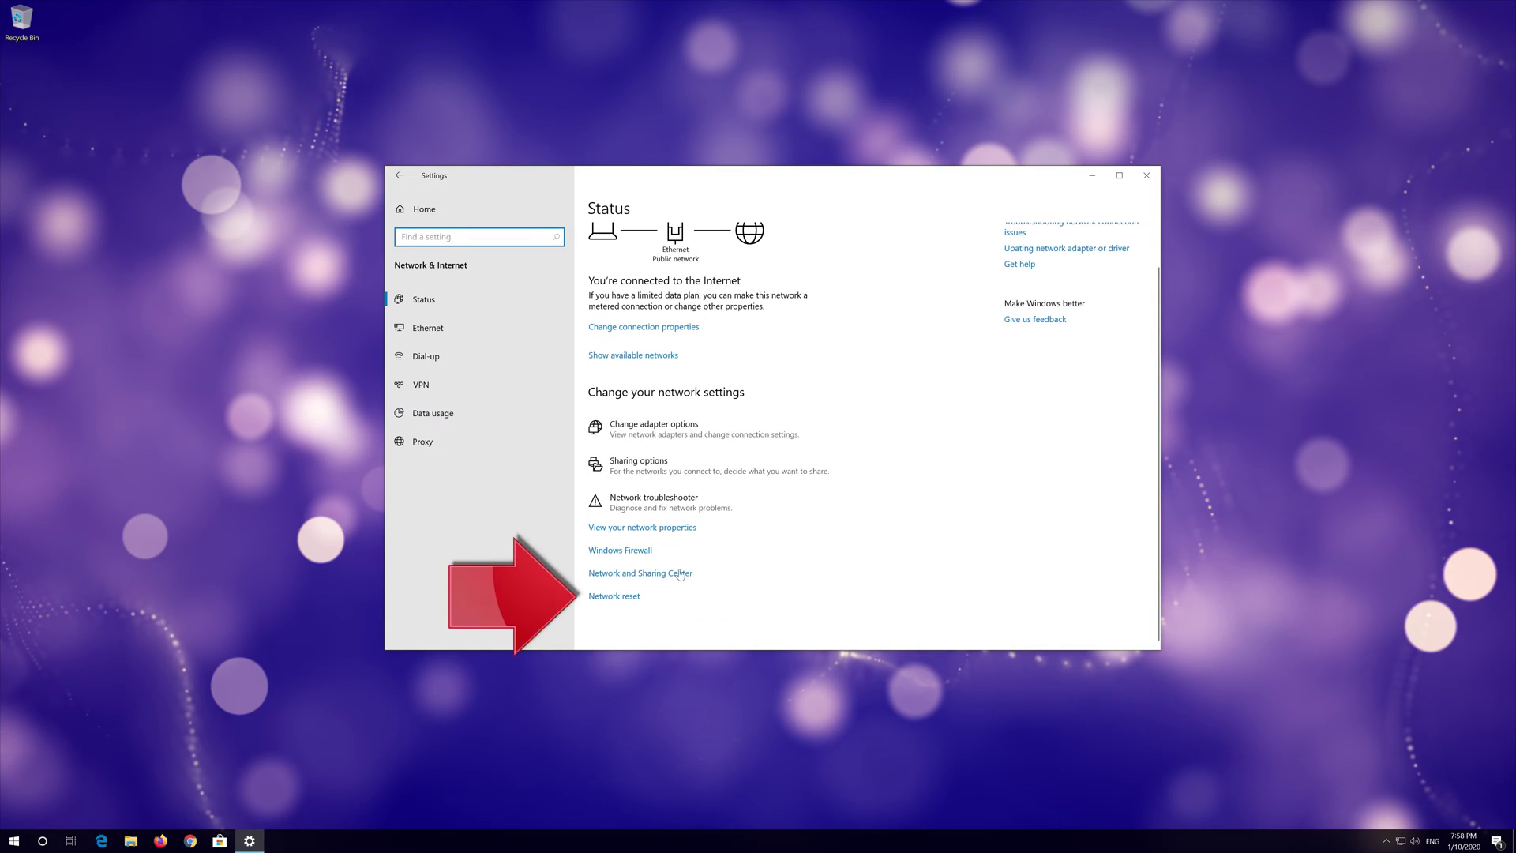
Start a network reset from the Network reset page and confirm it with Yes.
{"action": "left_click", "coordinate": [637, 597]}
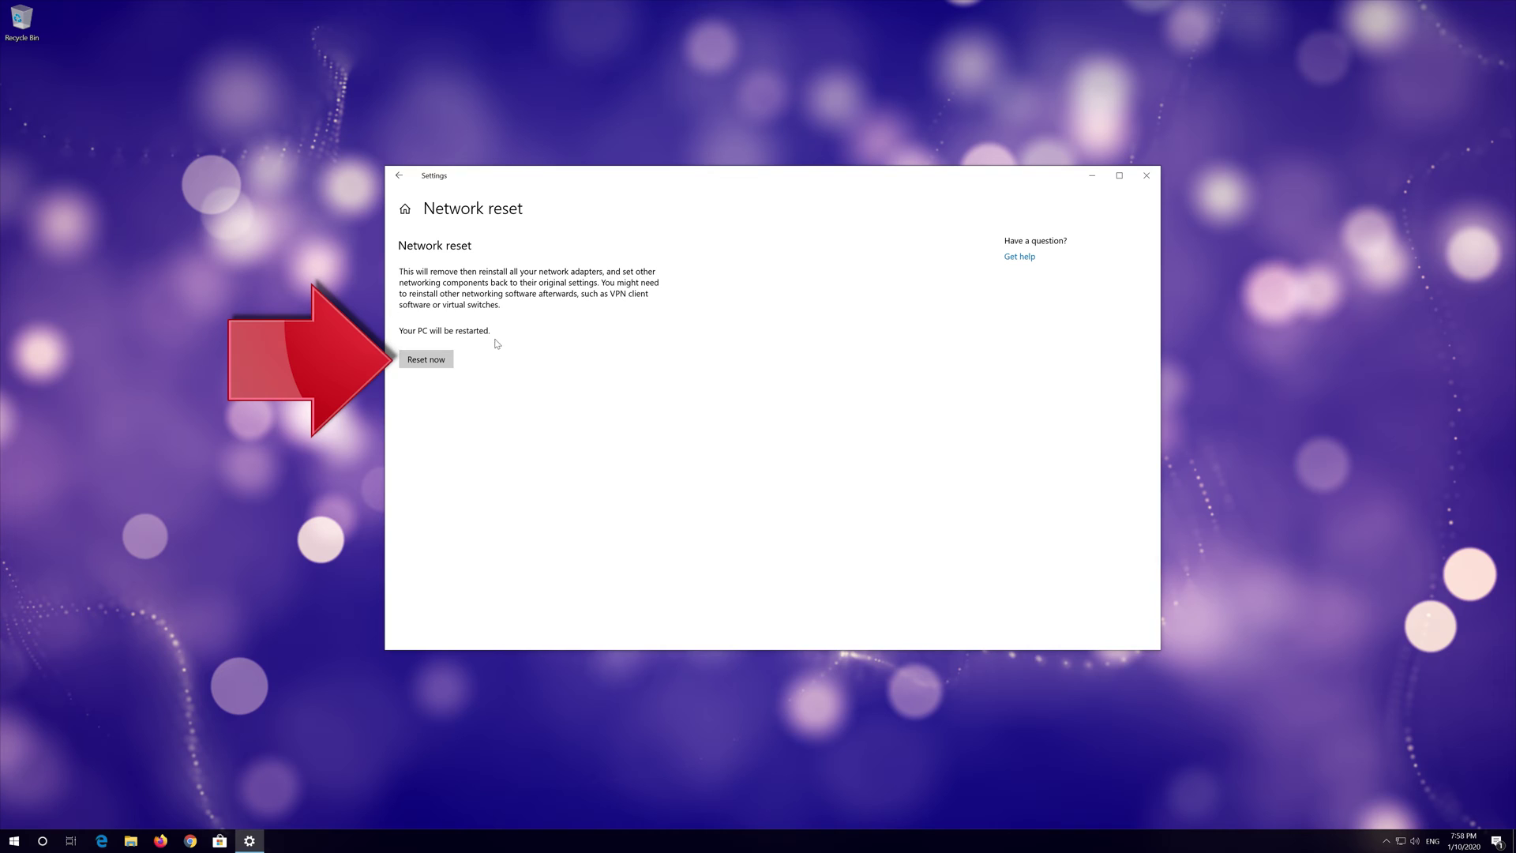
{"action": "left_click", "coordinate": [417, 360]}
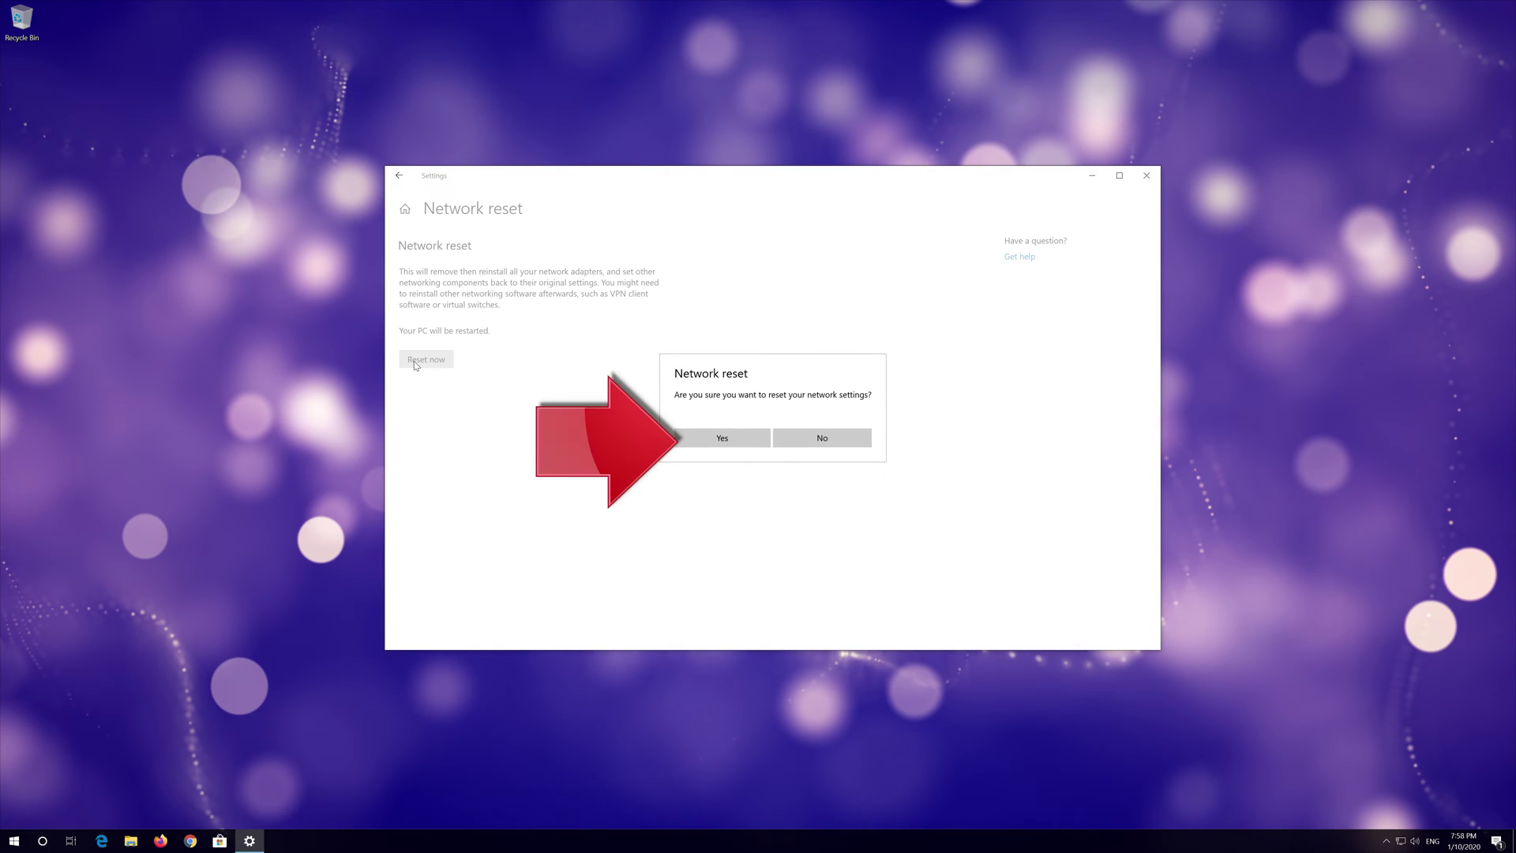
{"action": "left_click", "coordinate": [721, 439]}
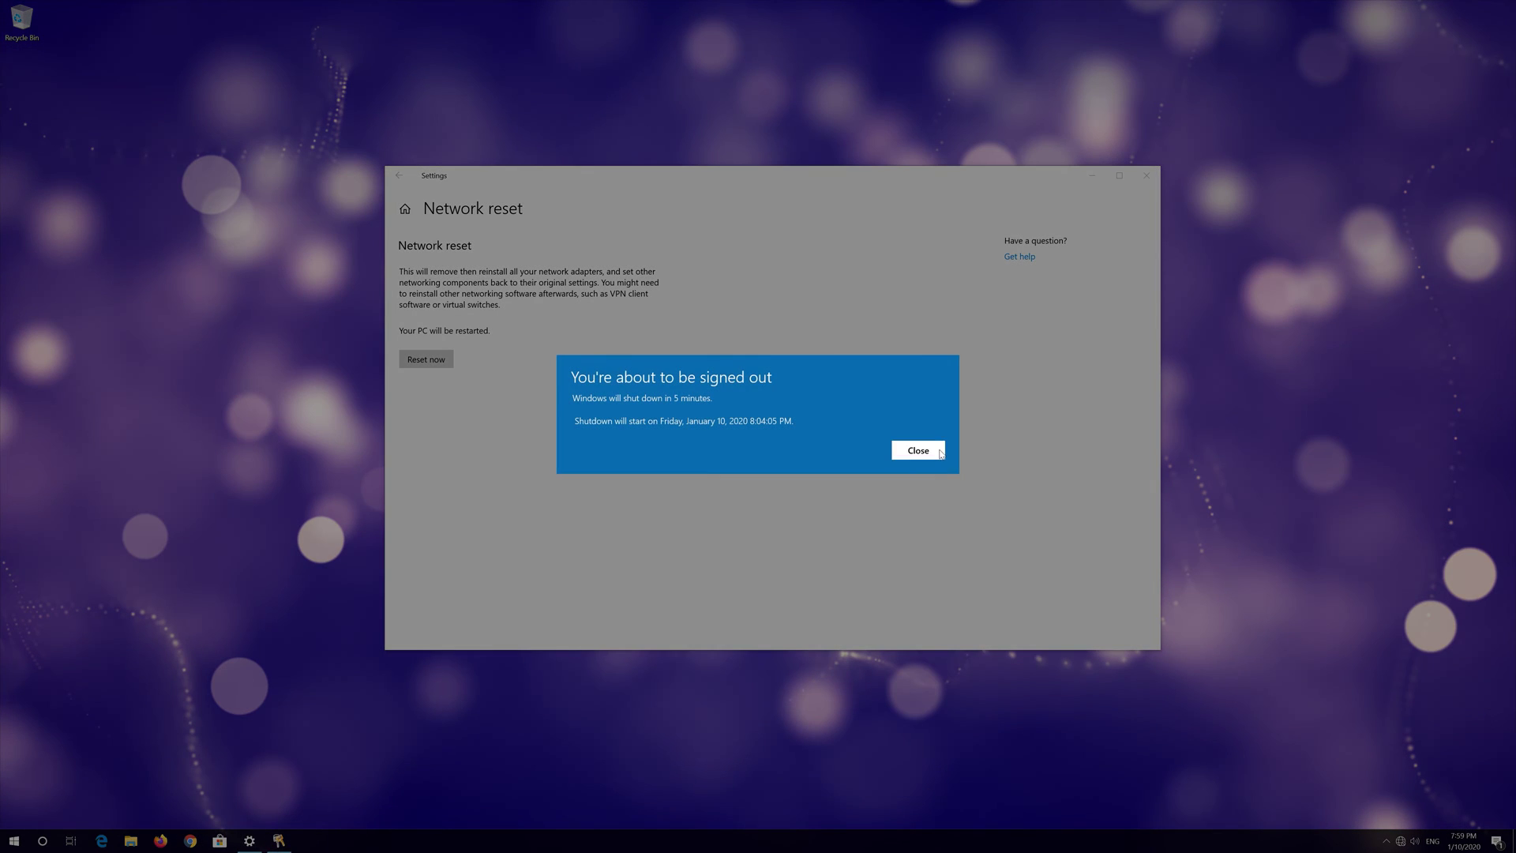
Dismiss the five-minute sign-out notice and close the Settings window.
{"action": "left_click", "coordinate": [941, 453]}
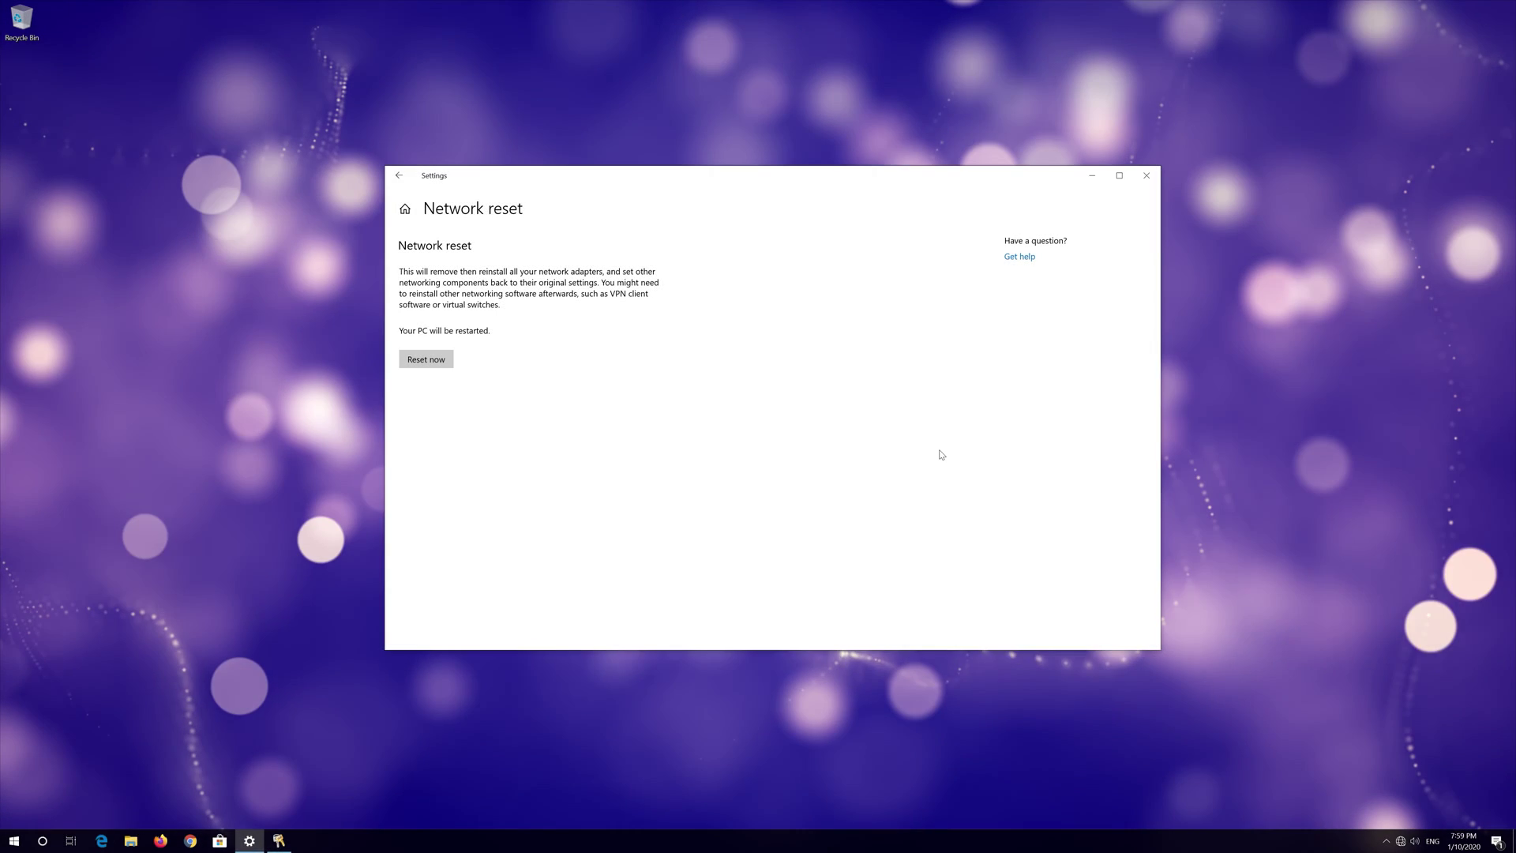
{"action": "left_click", "coordinate": [1151, 180]}
{"action": "left_click", "coordinate": [14, 841]}
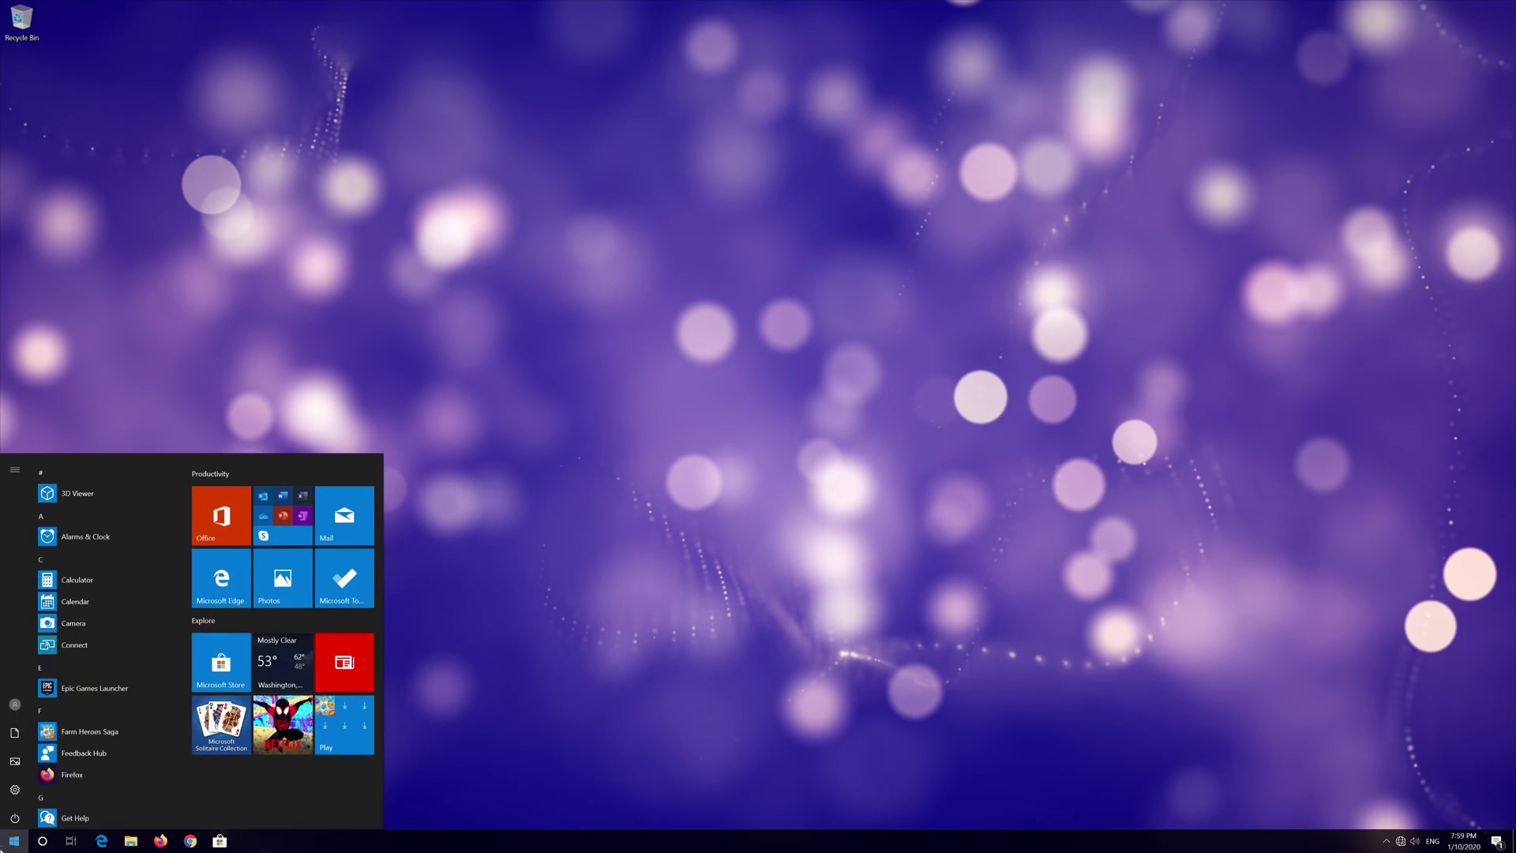
{"action": "mouse_move", "coordinate": [17, 813]}
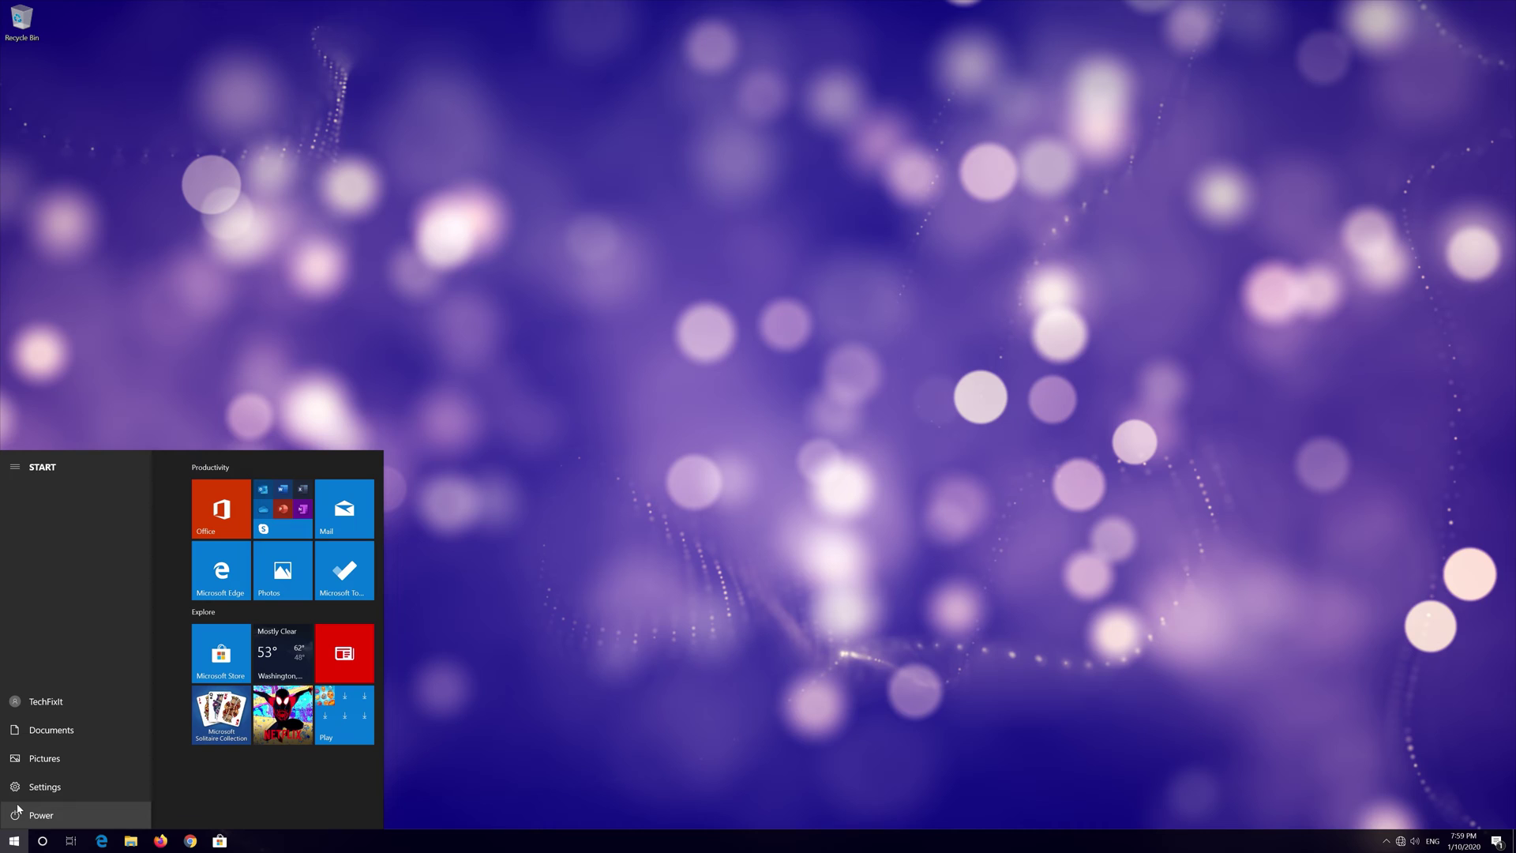
Run Command Prompt as administrator and approve the User Account Control prompt.
{"action": "left_click", "coordinate": [19, 812]}
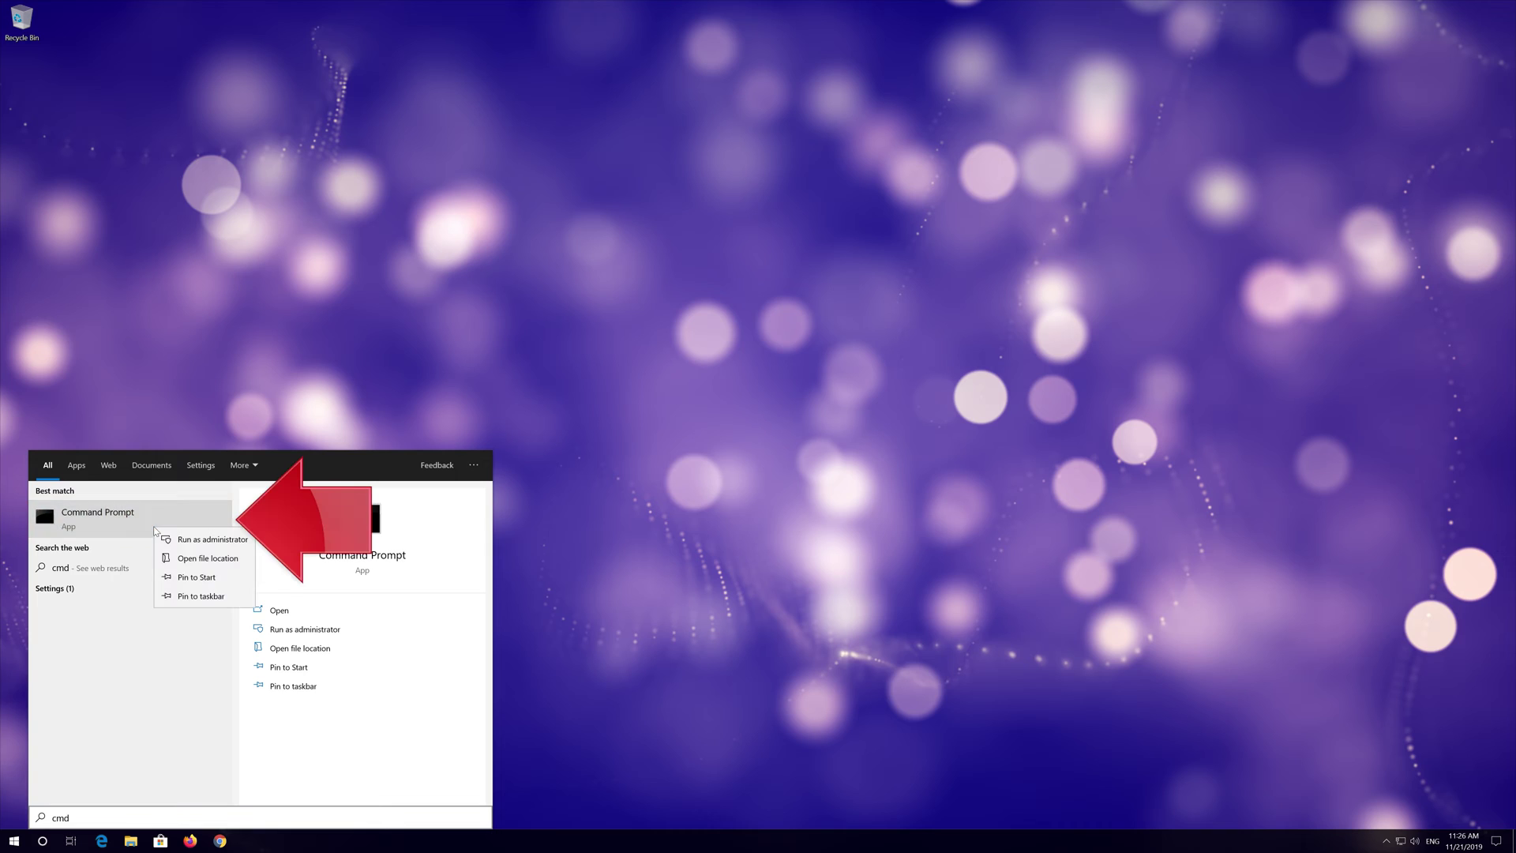
{"action": "left_click", "coordinate": [240, 541]}
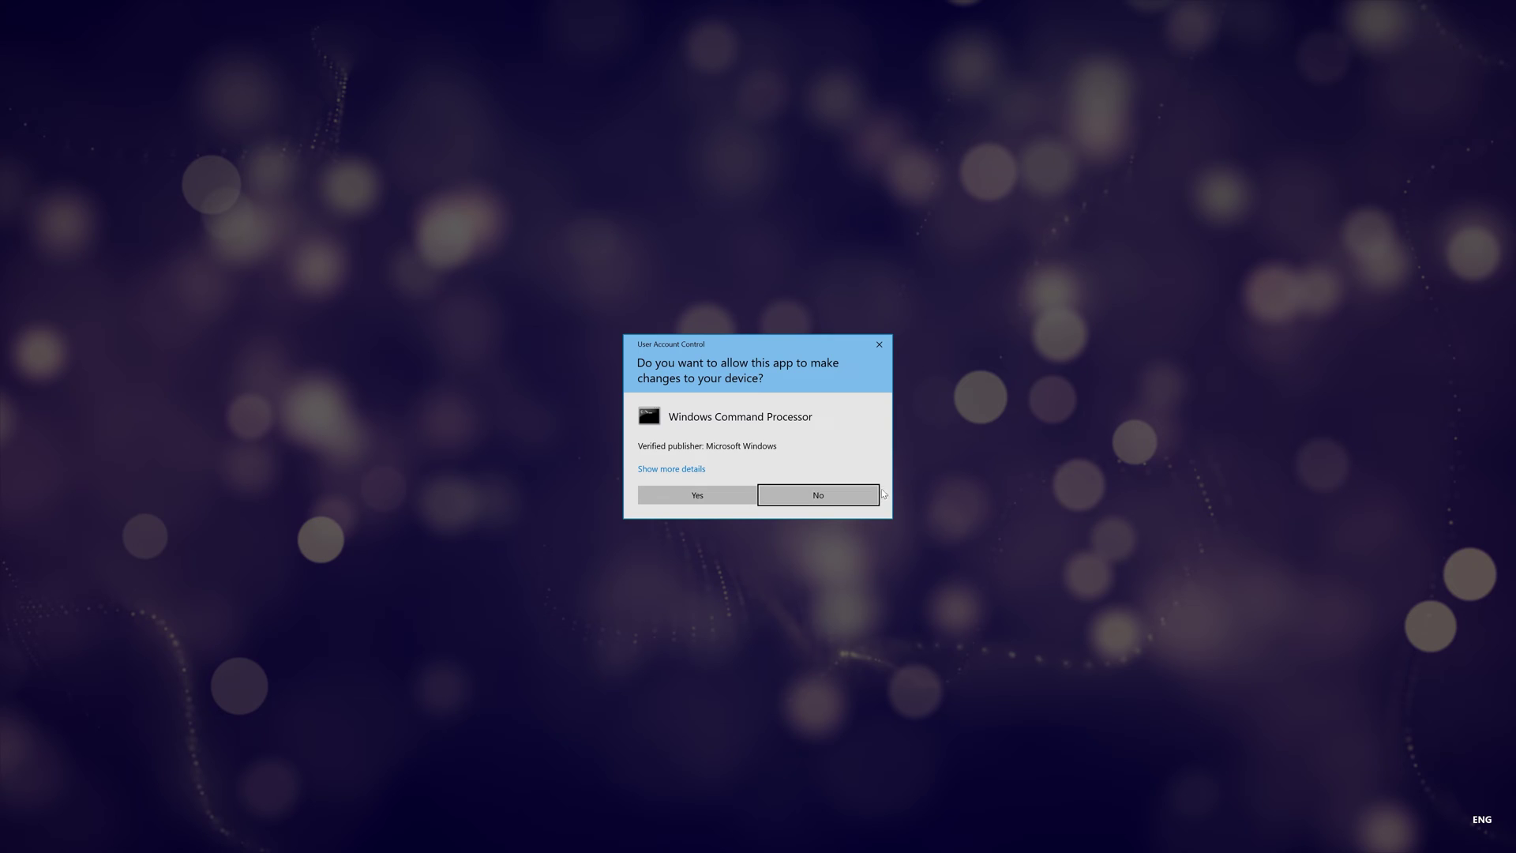
{"action": "left_click", "coordinate": [708, 498]}
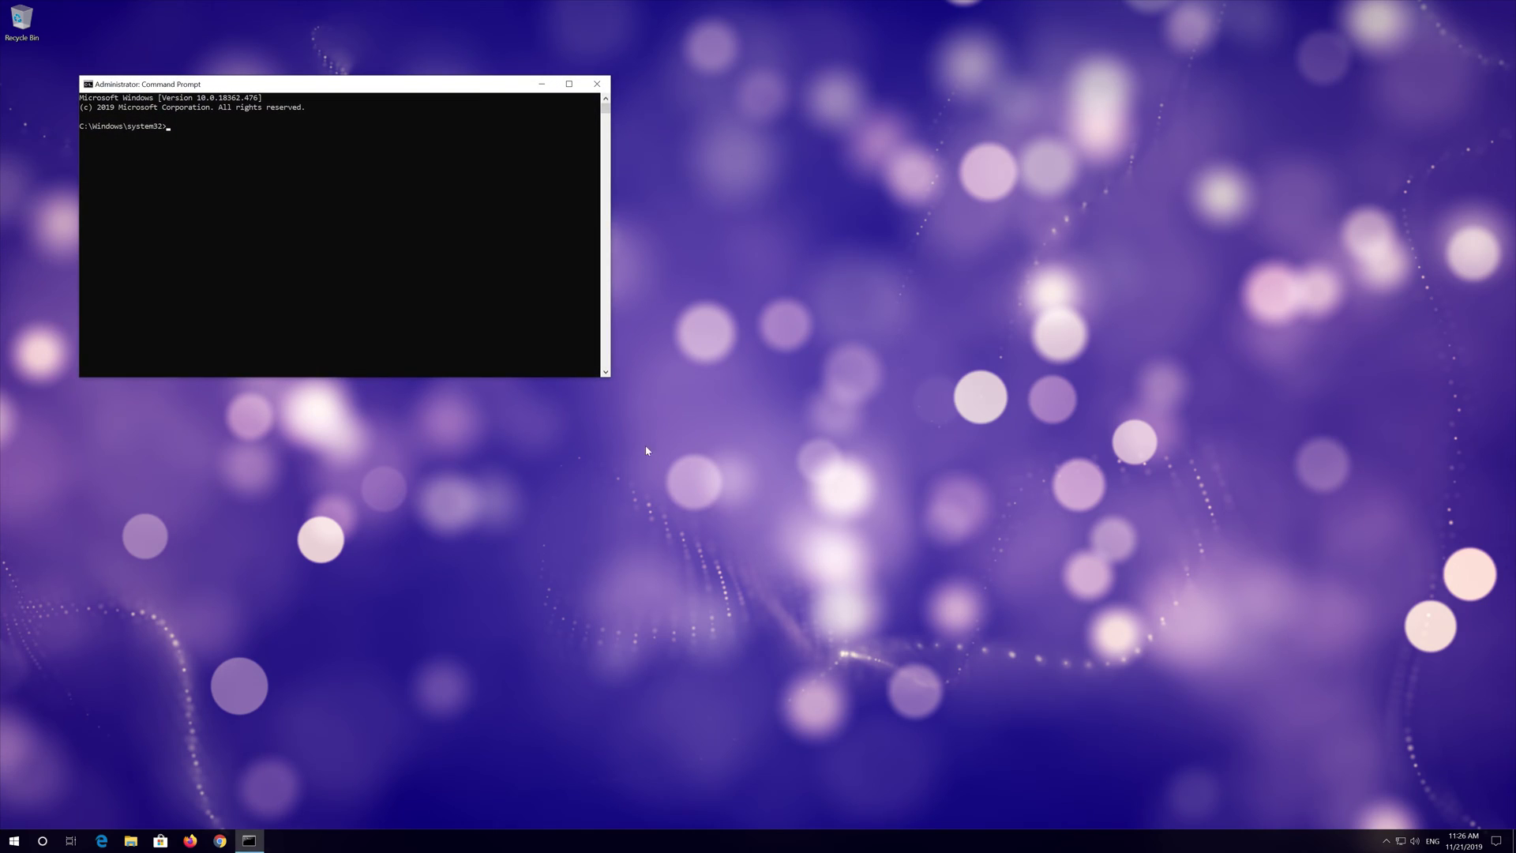
Enlarge the console, then run netsh int ip reset C:\resetlog.txt and netsh winsock reset.
{"action": "left_click_drag", "start_coordinate": [460, 87], "coordinate": [808, 248]}
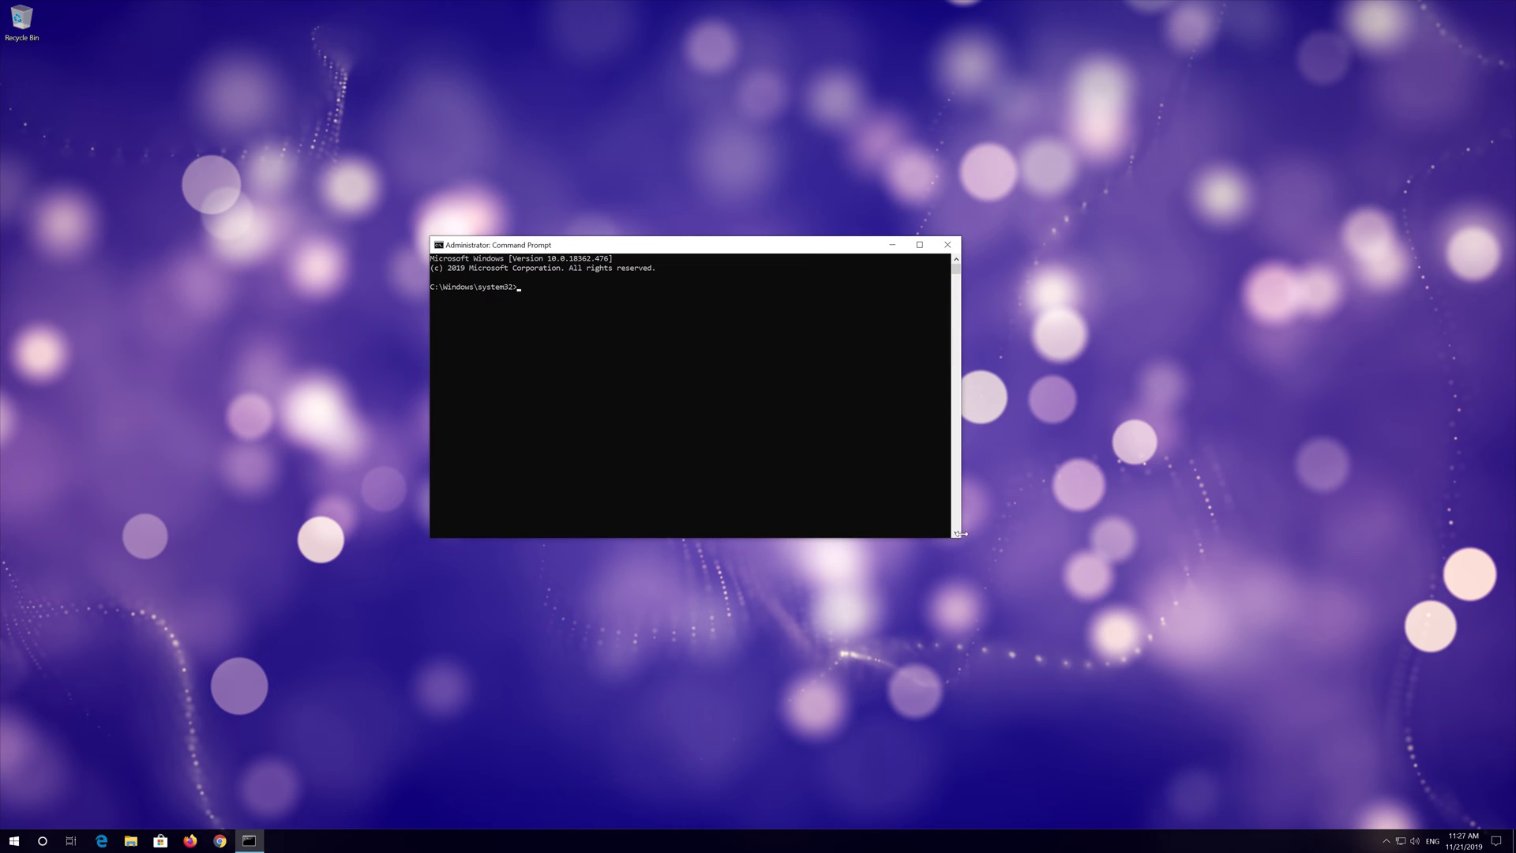
{"action": "left_click_drag", "start_coordinate": [962, 540], "coordinate": [1050, 571]}
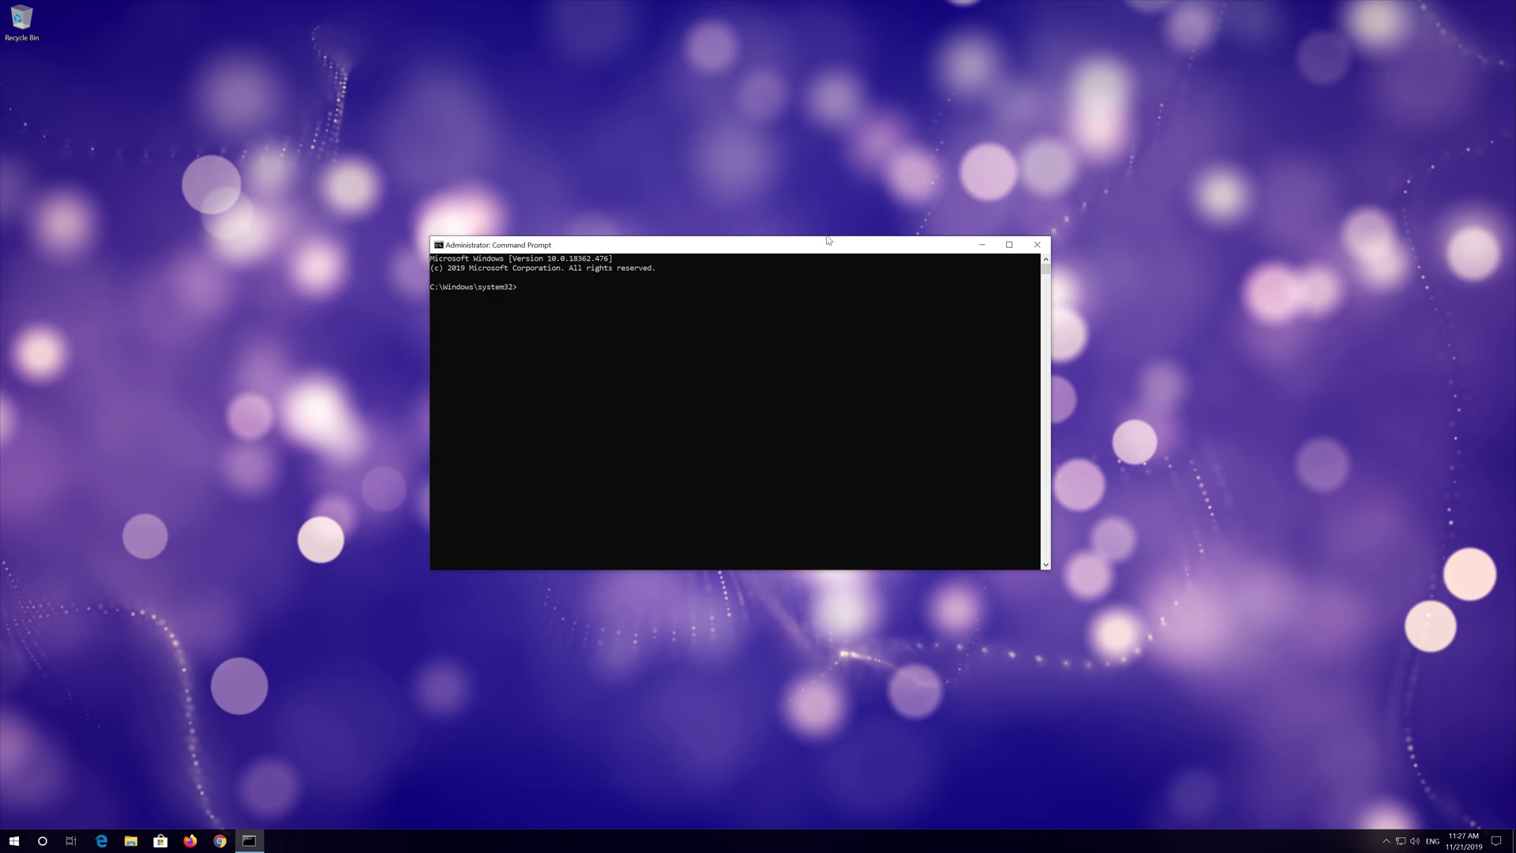
{"action": "left_click_drag", "start_coordinate": [832, 246], "coordinate": [847, 230]}
{"action": "type", "text": "nets"}
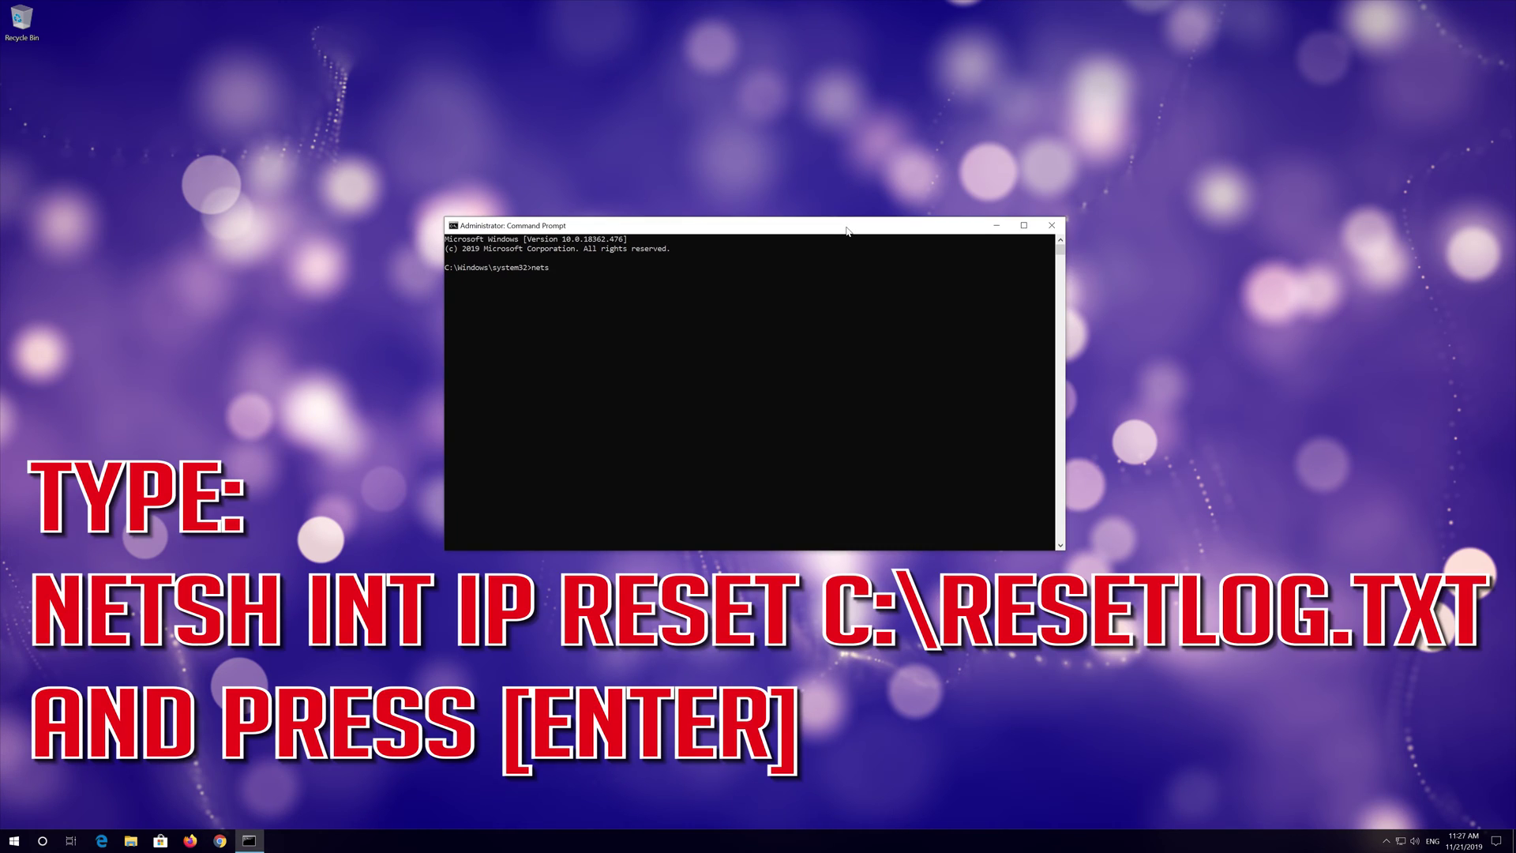
{"action": "type", "text": "h int ip res"}
{"action": "type", "text": "et C:\\reset"}
{"action": "type", "text": "log.txt"}
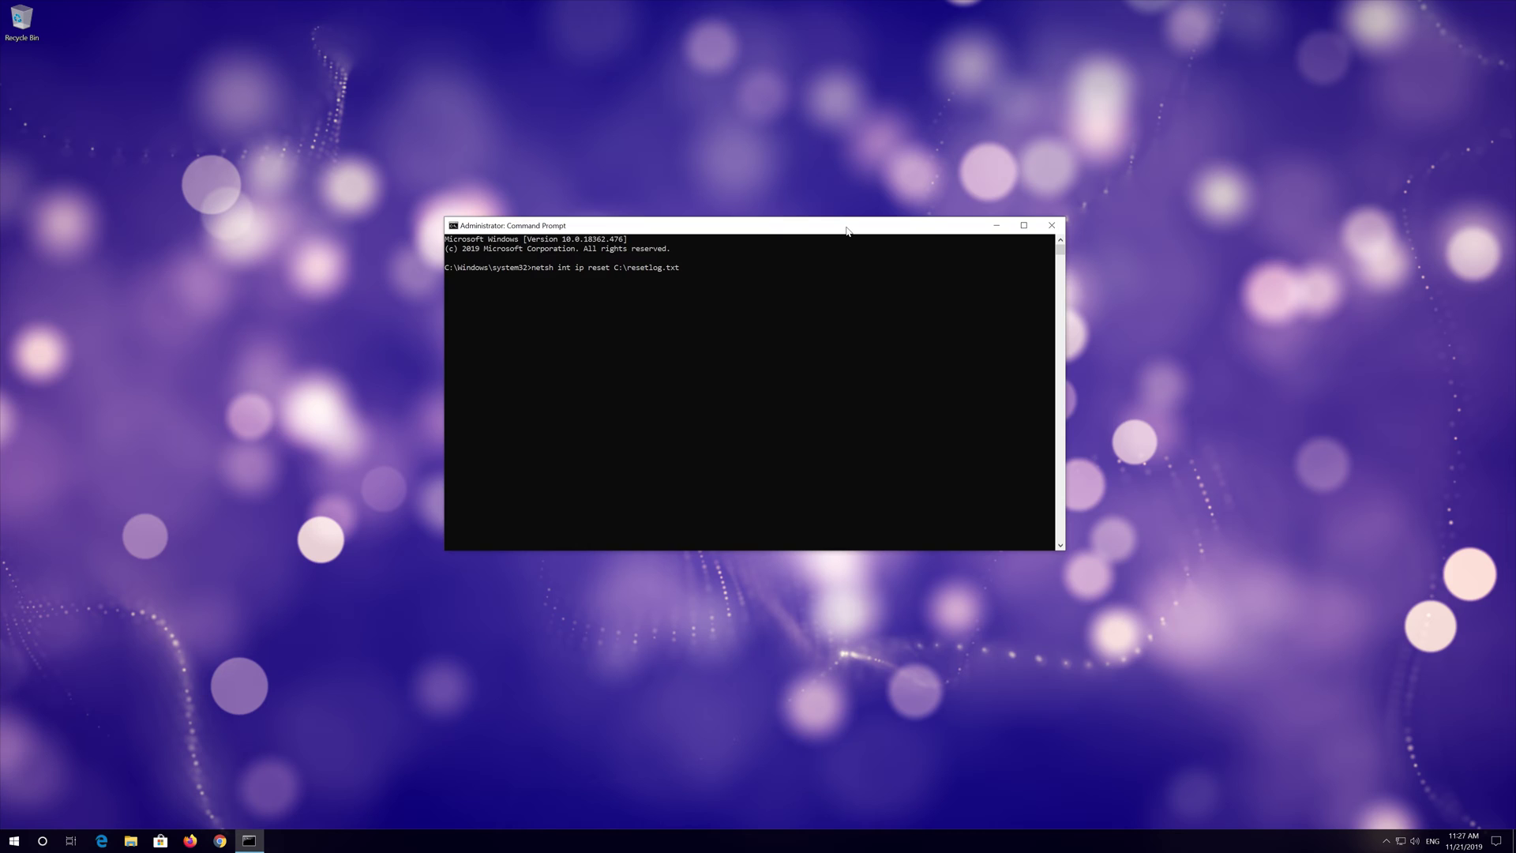
{"action": "key", "text": "Return"}
{"action": "type", "text": "ne"}
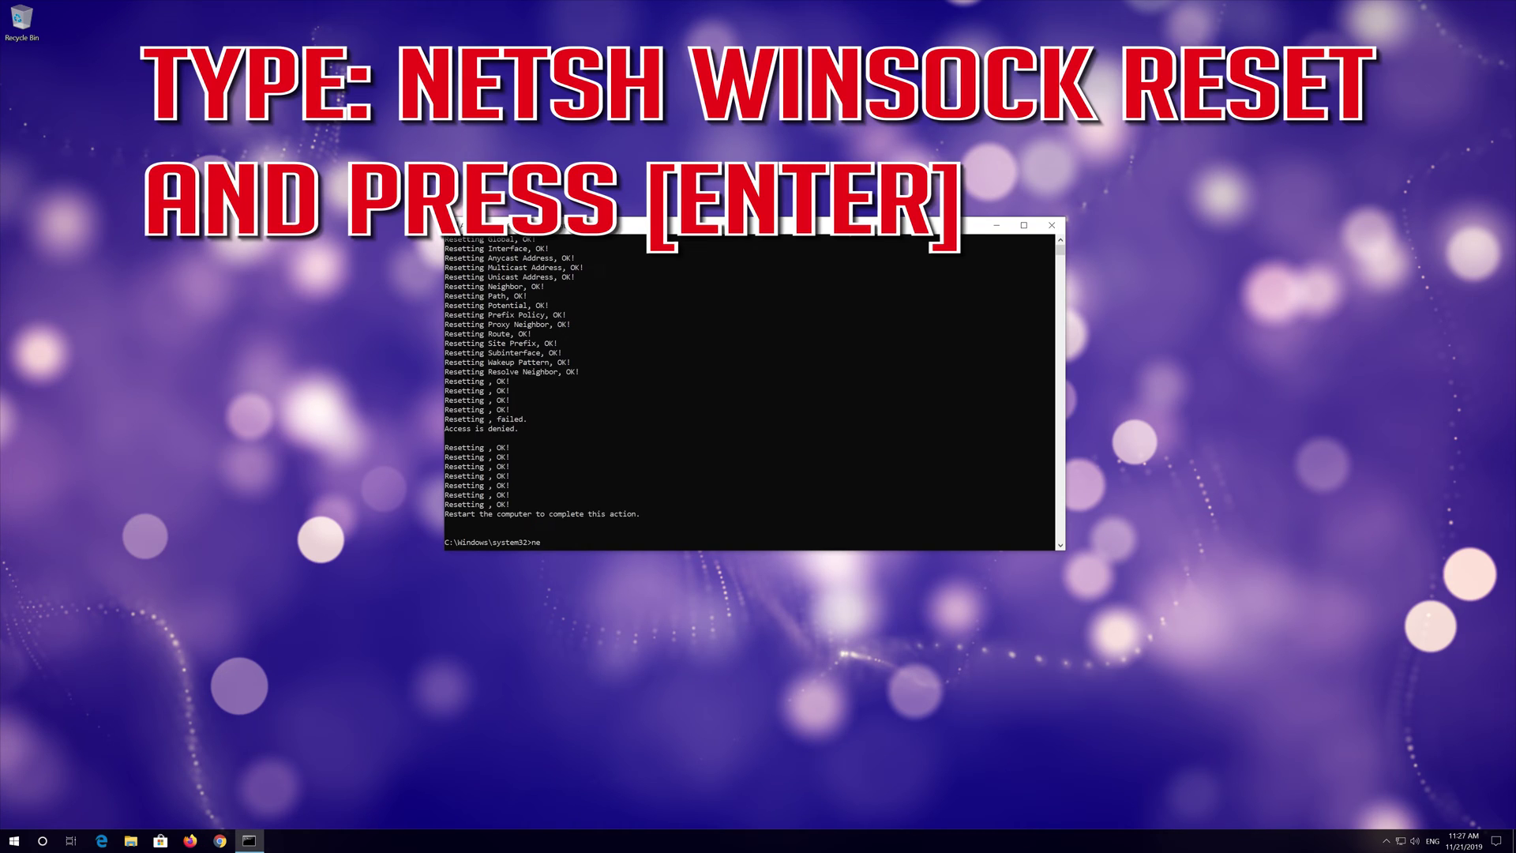
{"action": "type", "text": "tsh winsock reset"}
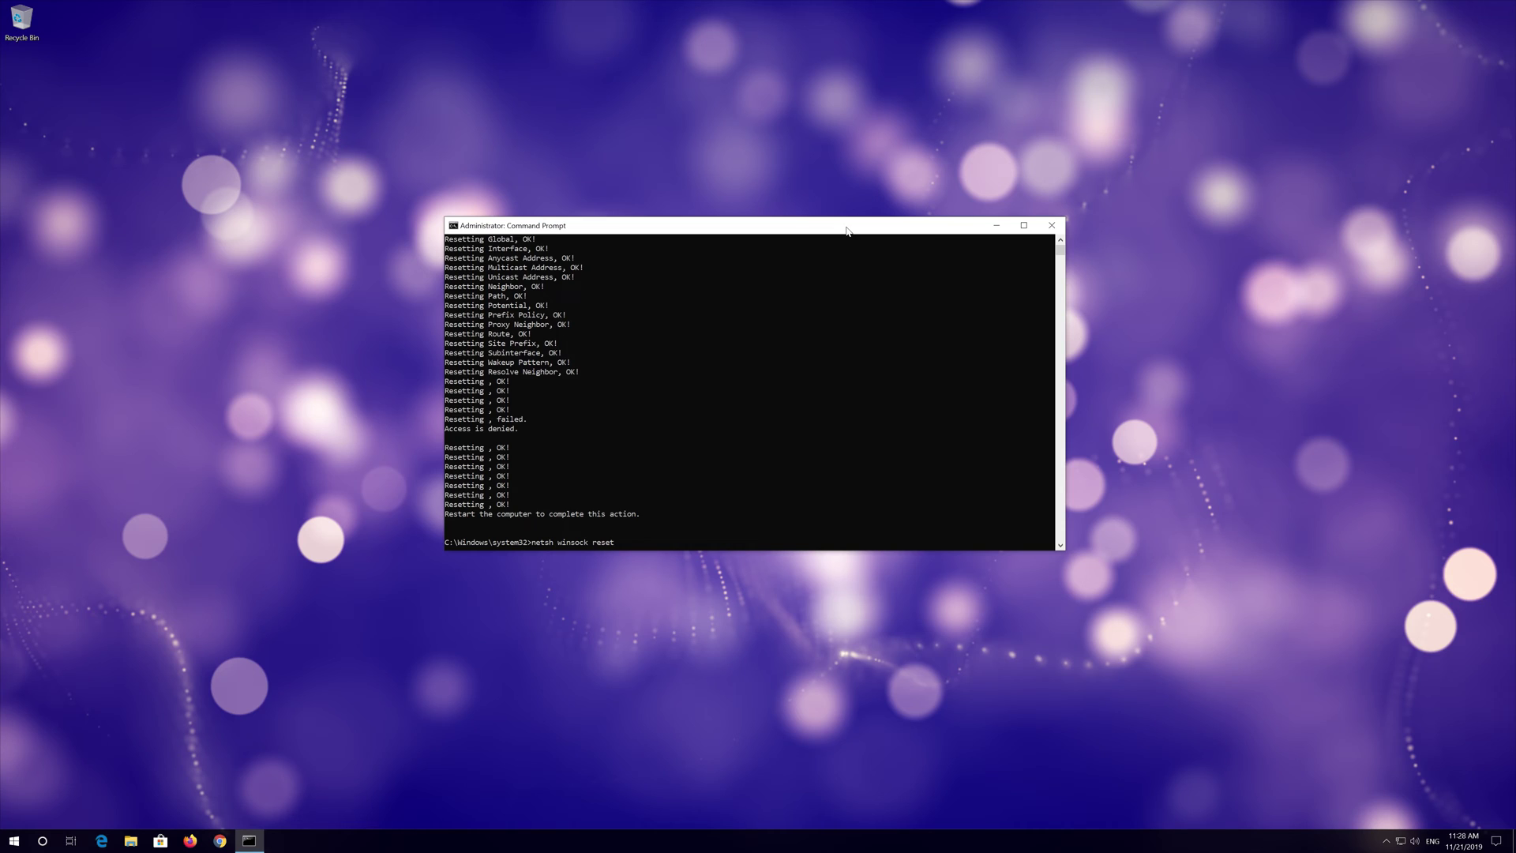
{"action": "key", "text": "Return"}
{"action": "type", "text": "ip"}
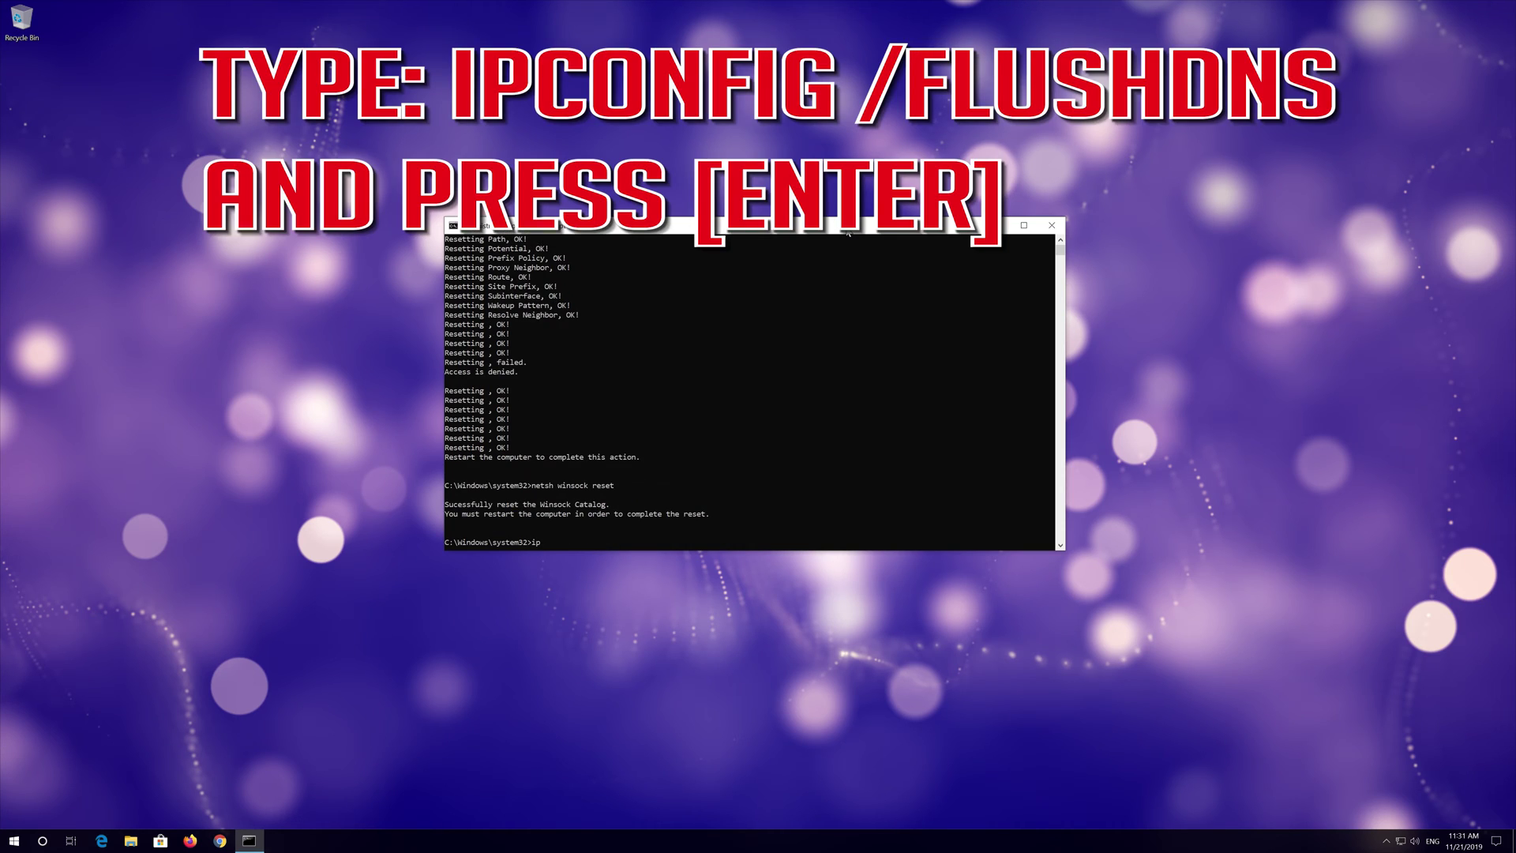
{"action": "type", "text": "config /flush"}
{"action": "type", "text": "dns"}
Run ipconfig /flushdns, then exit to close the administrator console.
{"action": "key", "text": "Return"}
{"action": "type", "text": "exit"}
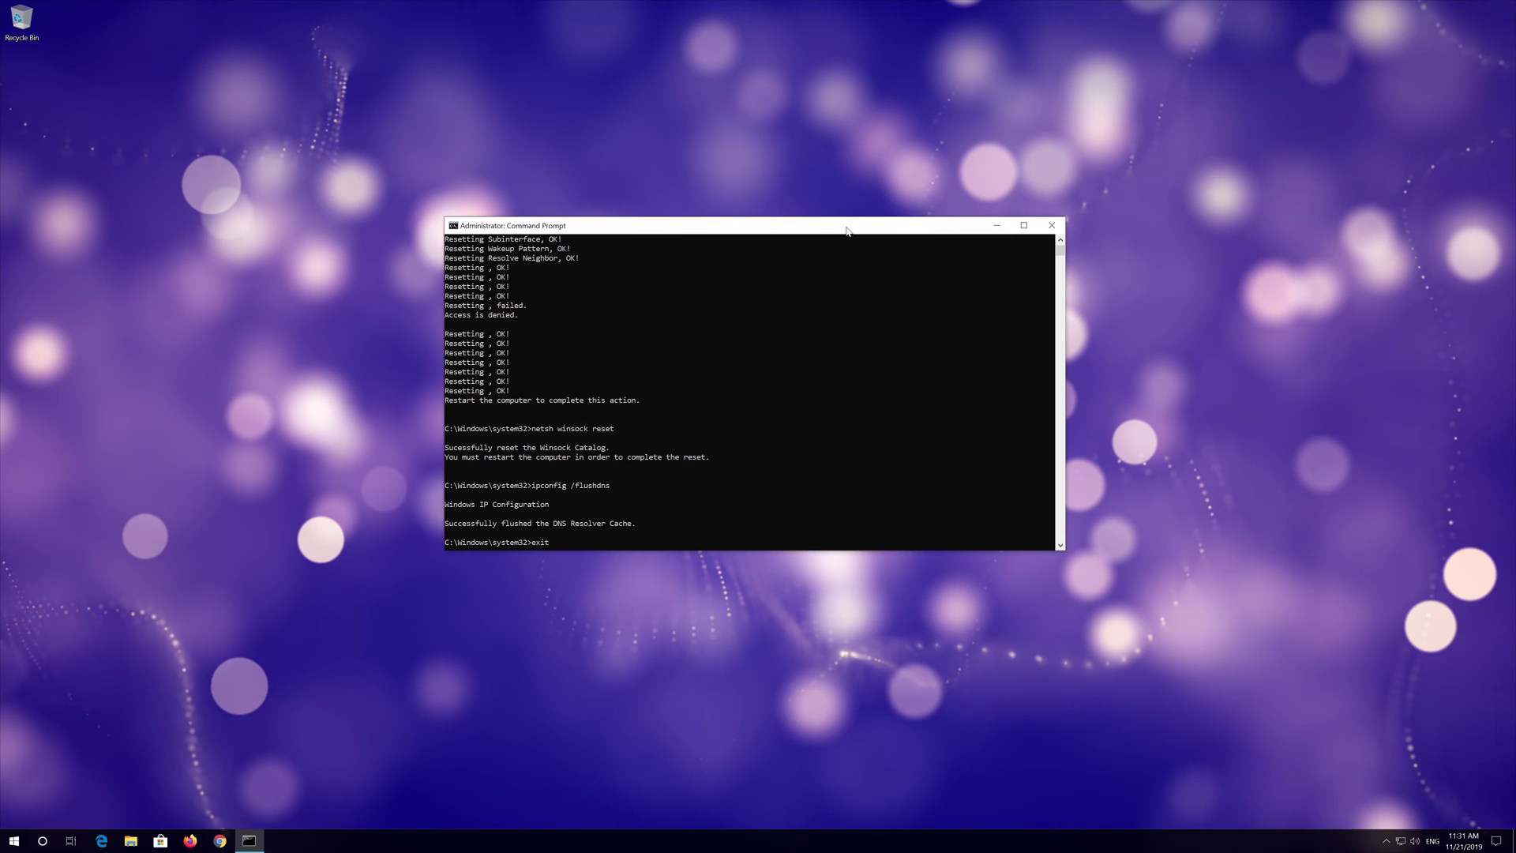
{"action": "key", "text": "Return"}
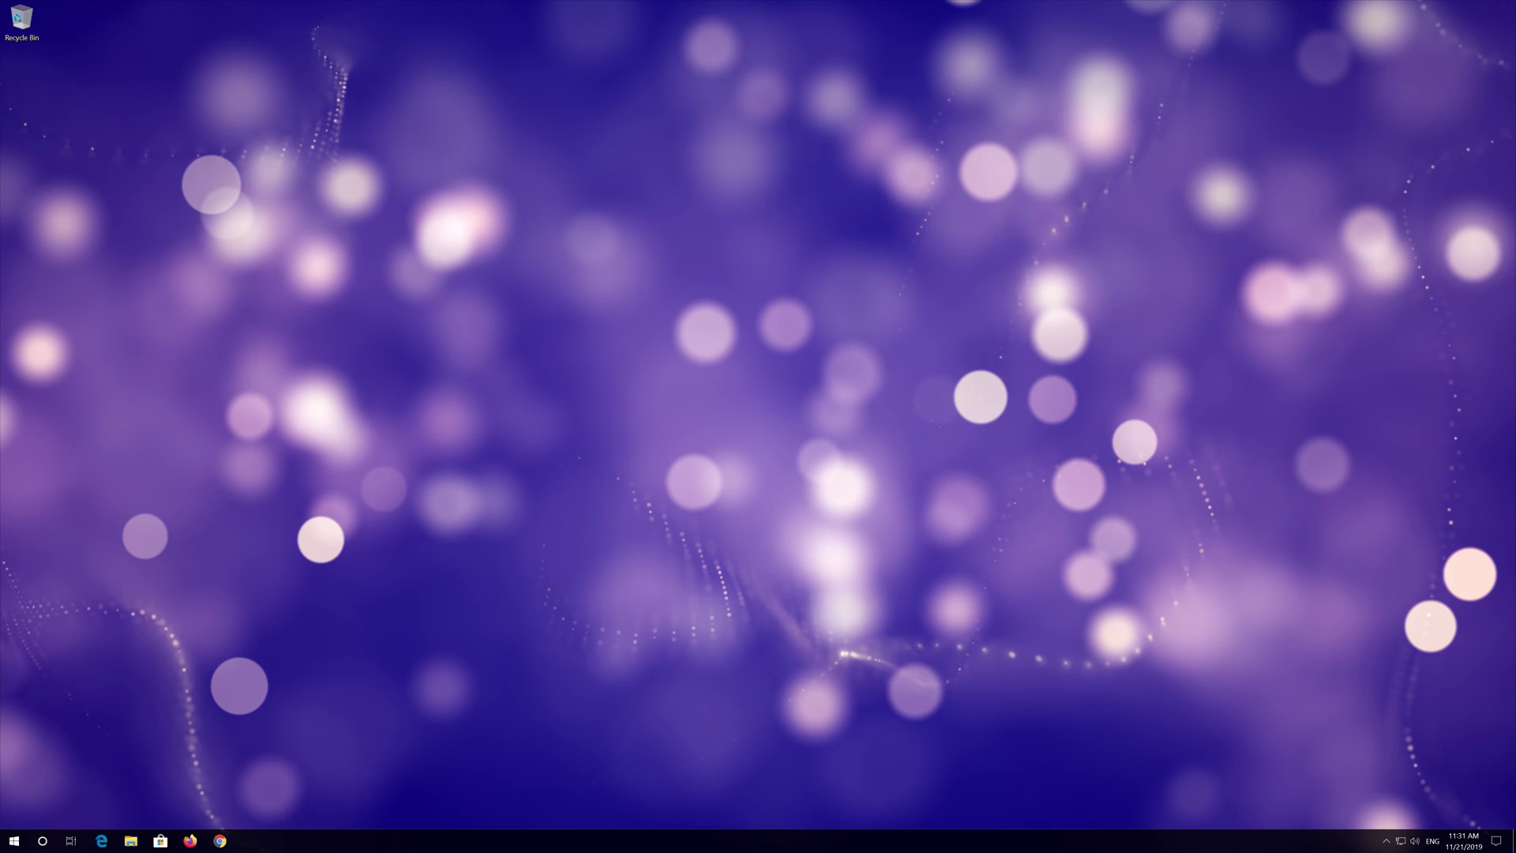
Launch Control Panel from Start and open its Network and Internet category.
{"action": "left_click", "coordinate": [8, 839]}
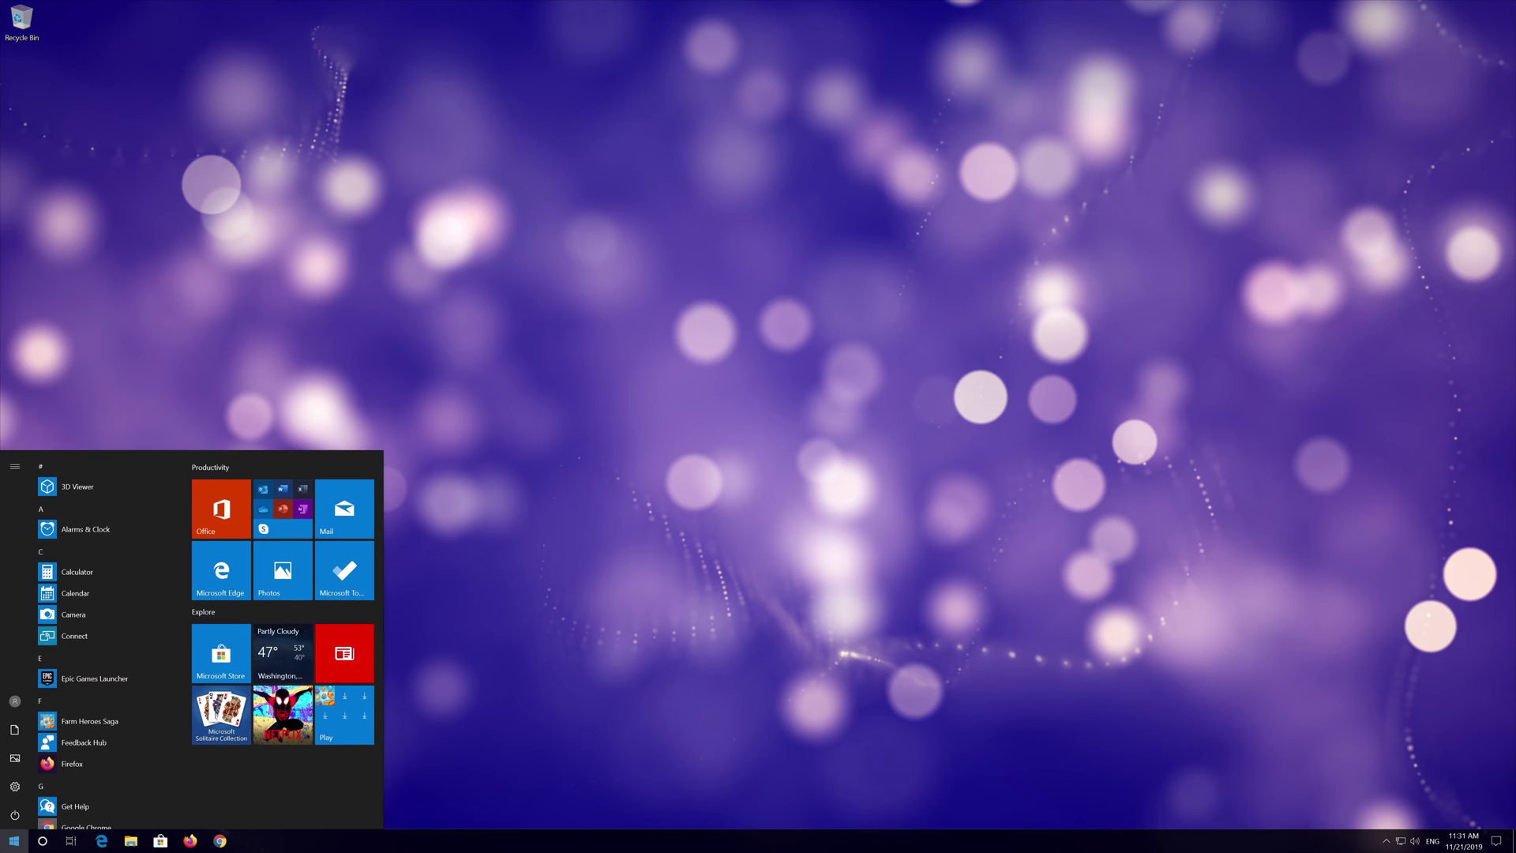
{"action": "left_click", "coordinate": [15, 814]}
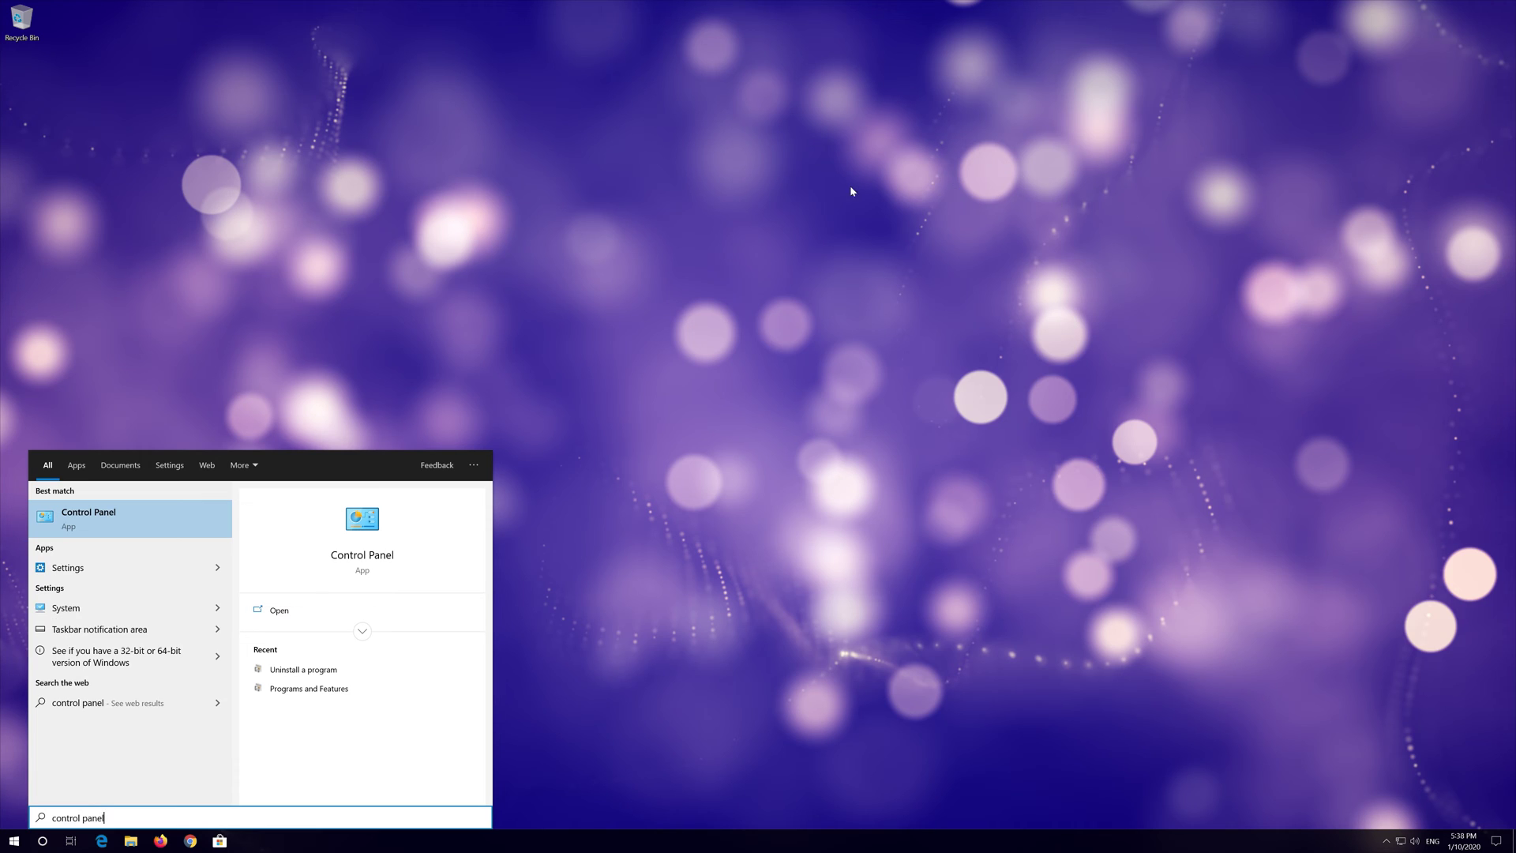
{"action": "left_click", "coordinate": [145, 517]}
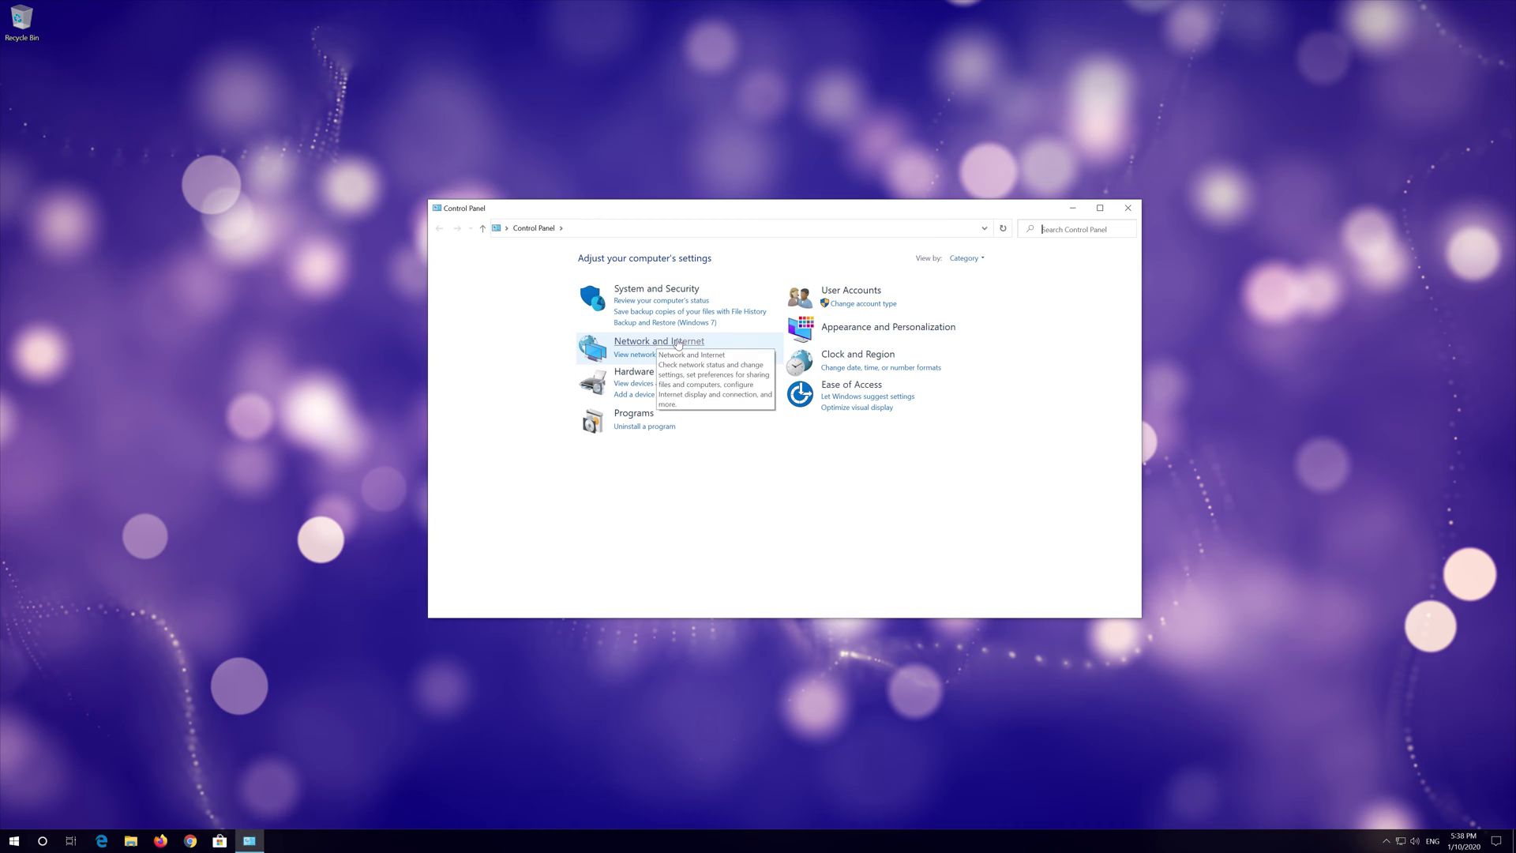
{"action": "left_click", "coordinate": [672, 344]}
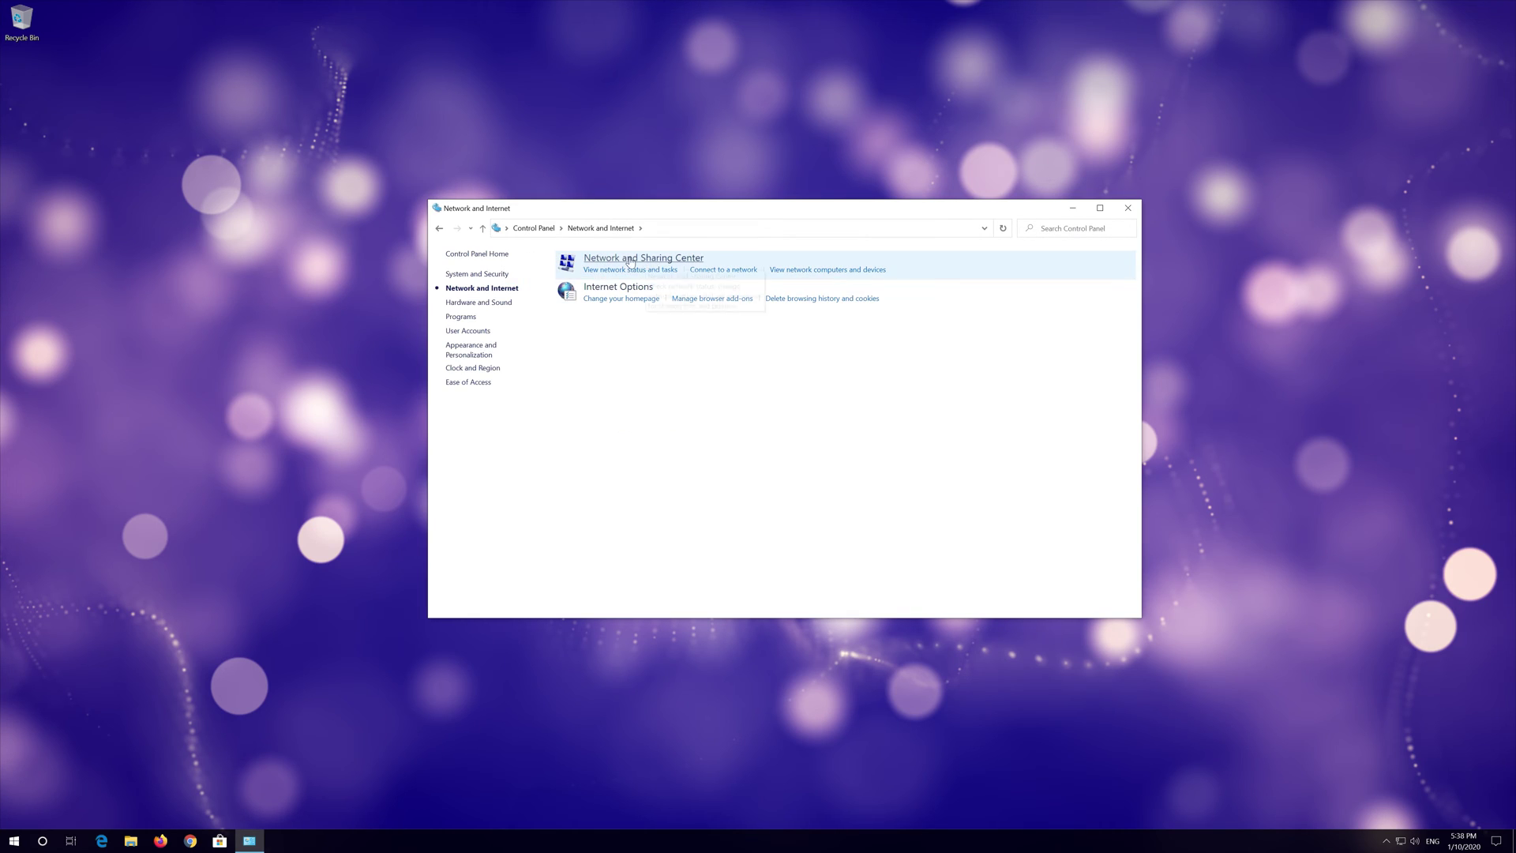
Open the Ethernet adapter's Properties through Network and Sharing Center's adapter settings.
{"action": "left_click", "coordinate": [659, 259]}
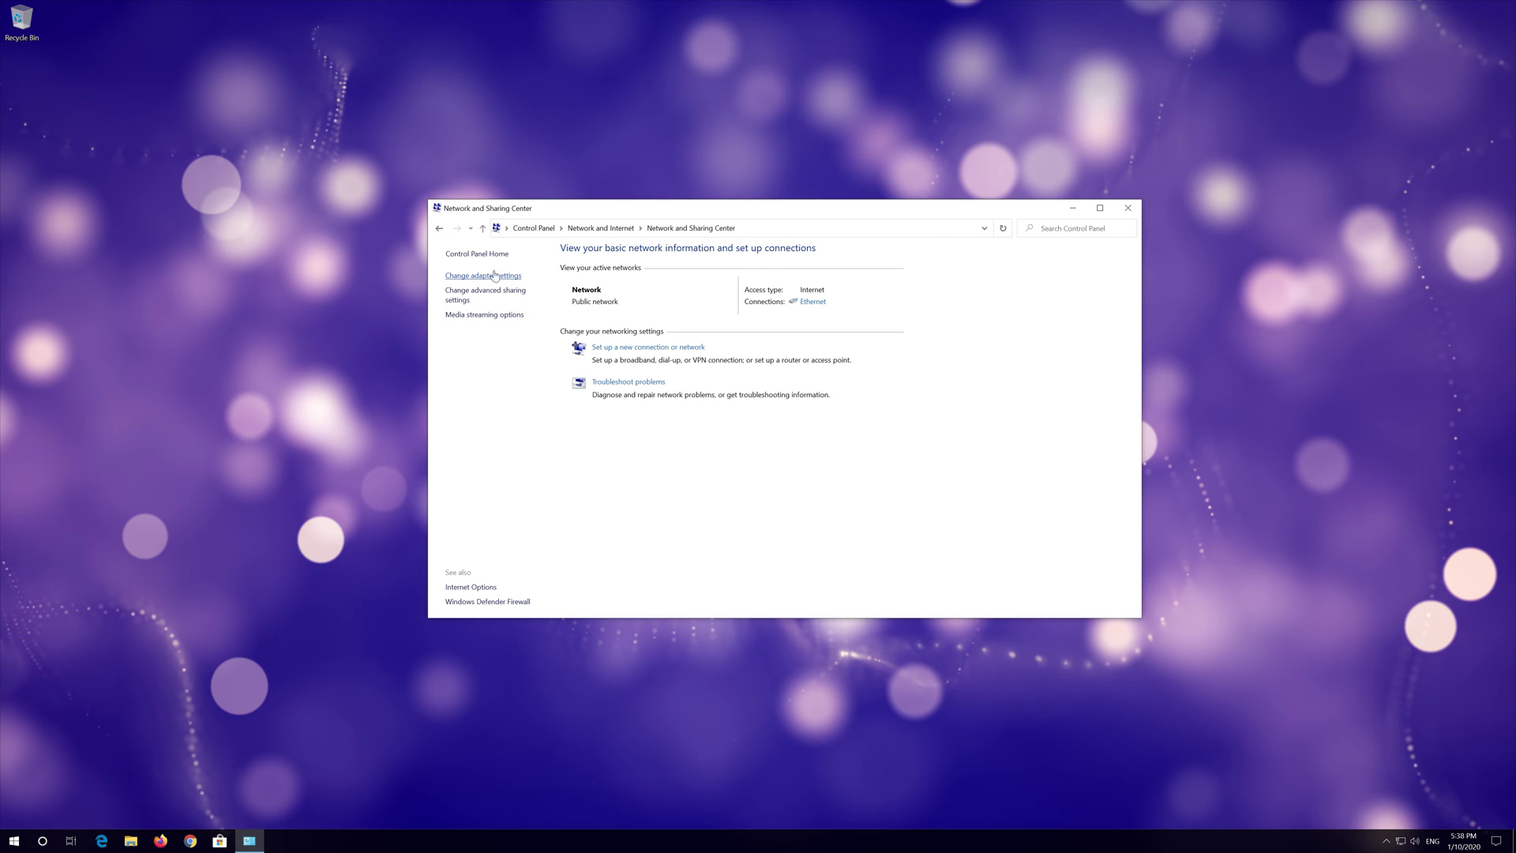
{"action": "left_click", "coordinate": [482, 276]}
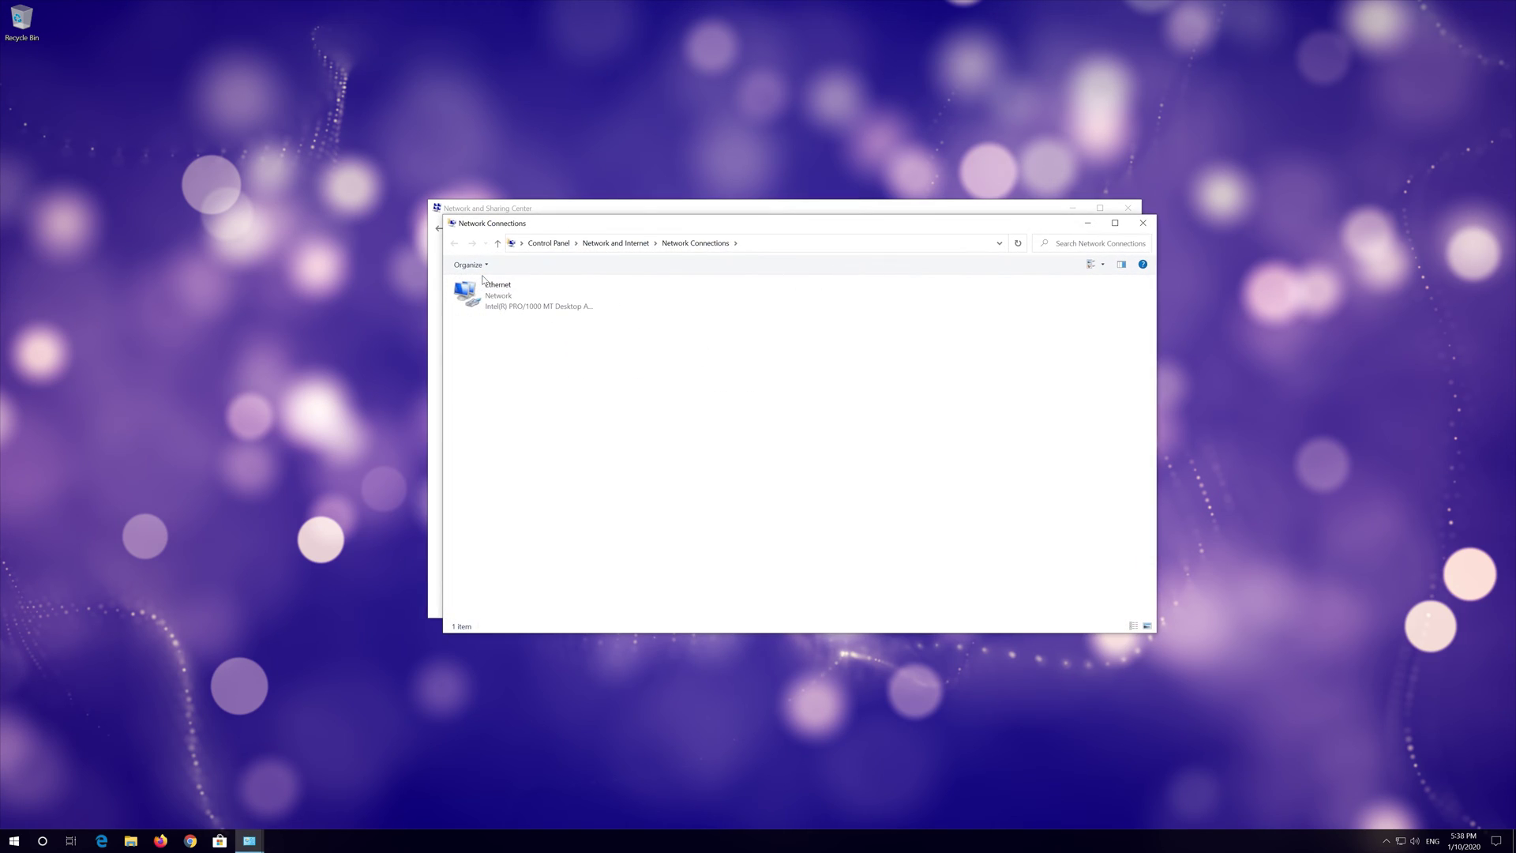
{"action": "left_click", "coordinate": [493, 293]}
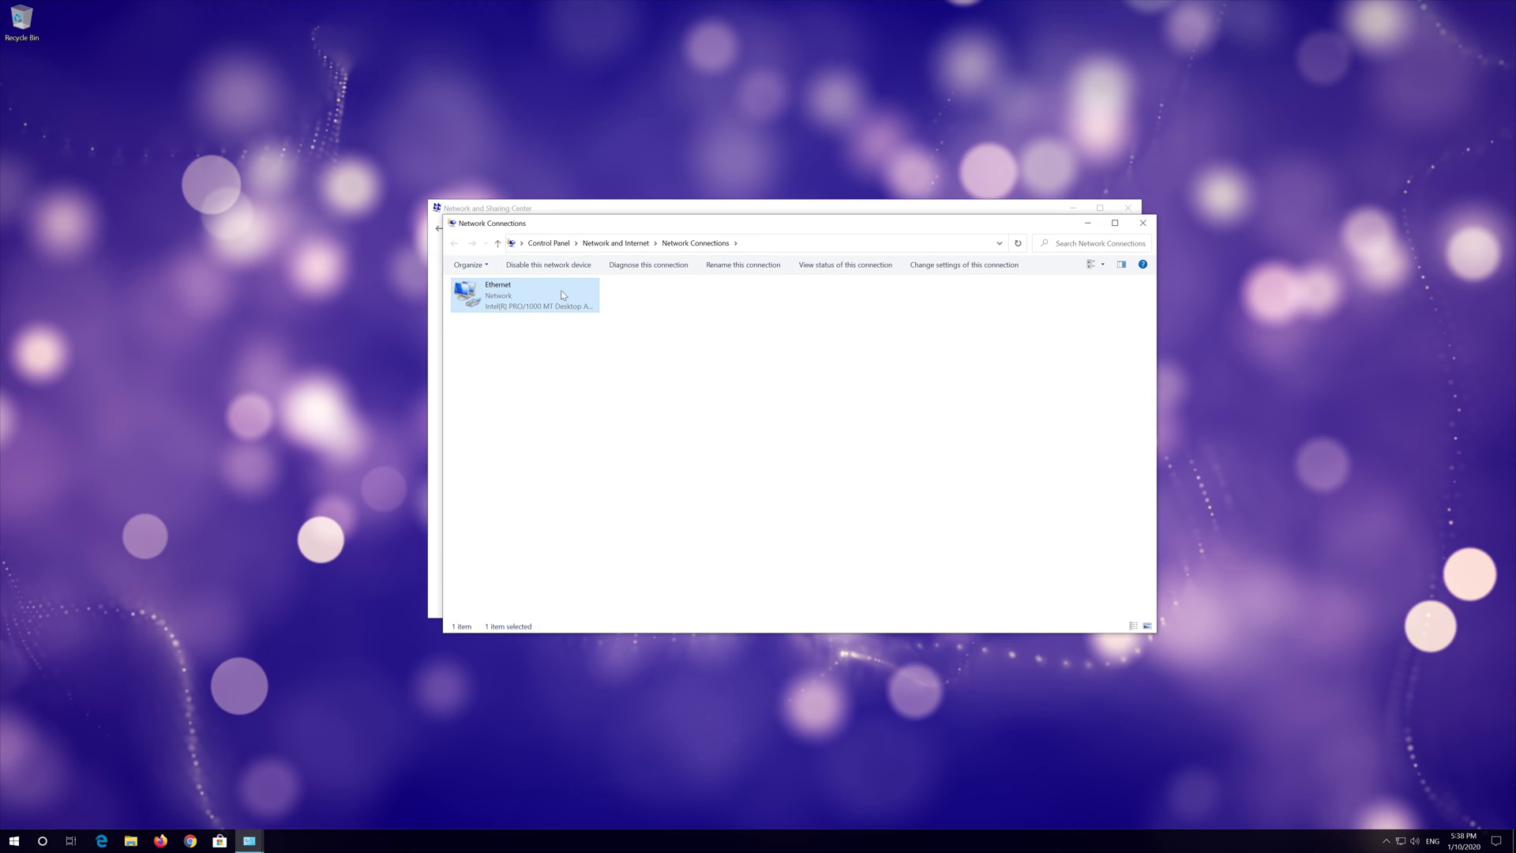
{"action": "right_click", "coordinate": [521, 293]}
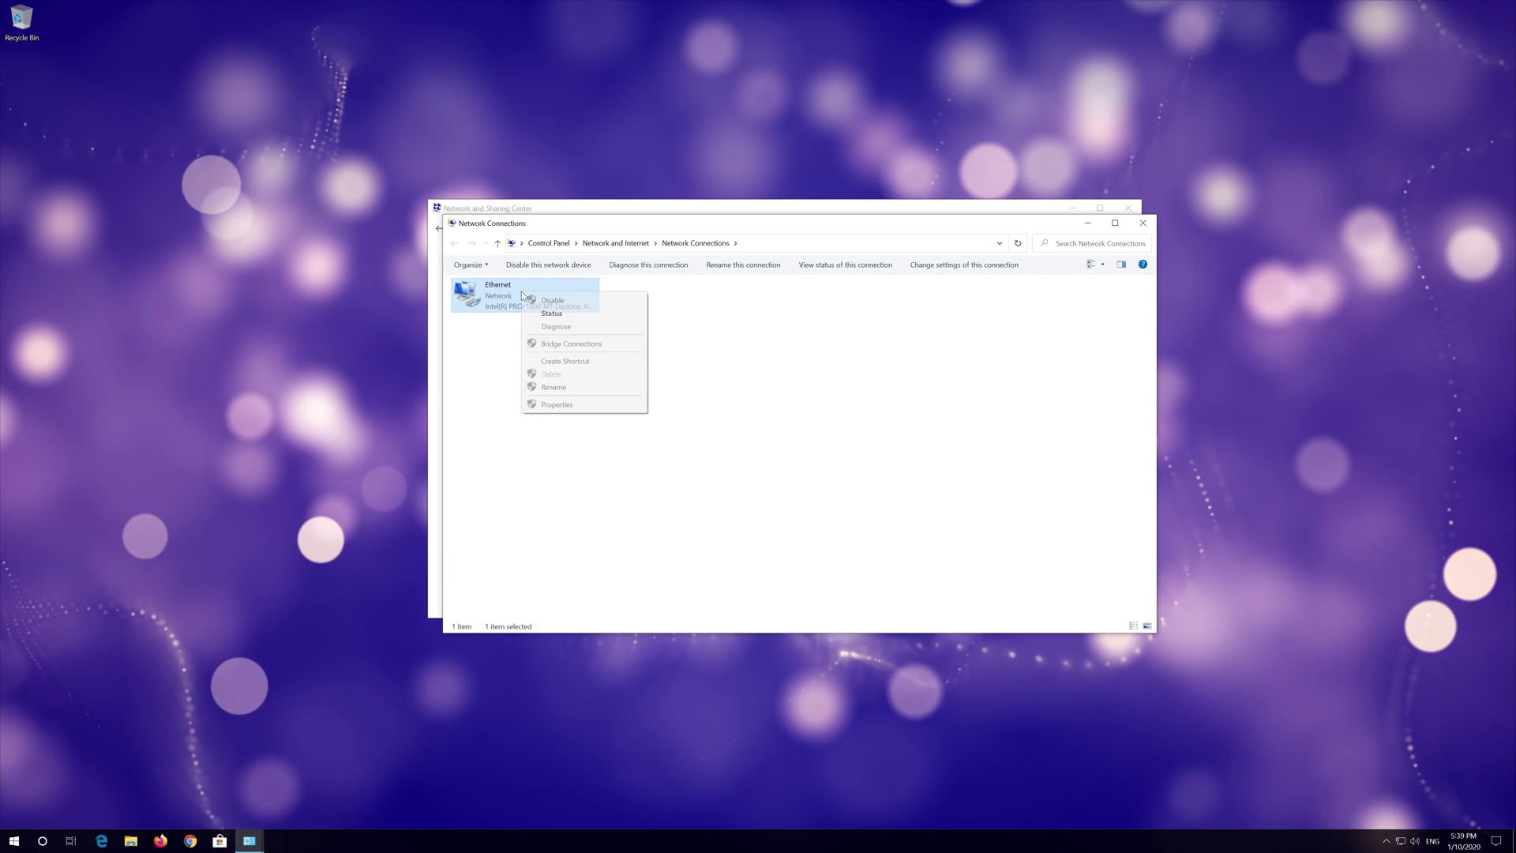
{"action": "left_click", "coordinate": [557, 406]}
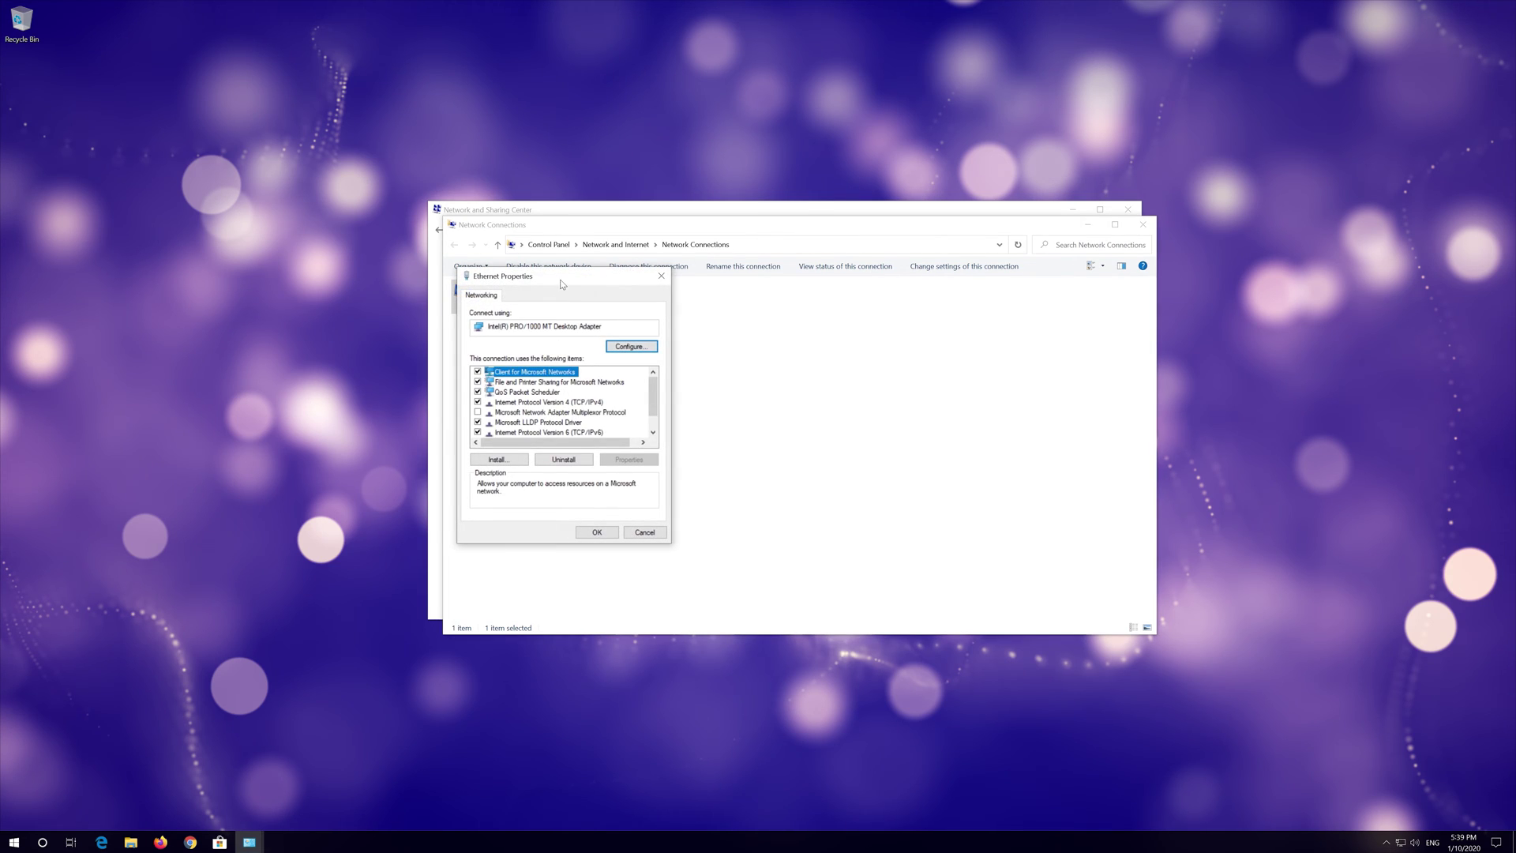
Select Internet Protocol Version 4 (TCP/IPv4) in Ethernet Properties and open its properties.
{"action": "left_click_drag", "start_coordinate": [569, 281], "coordinate": [798, 289]}
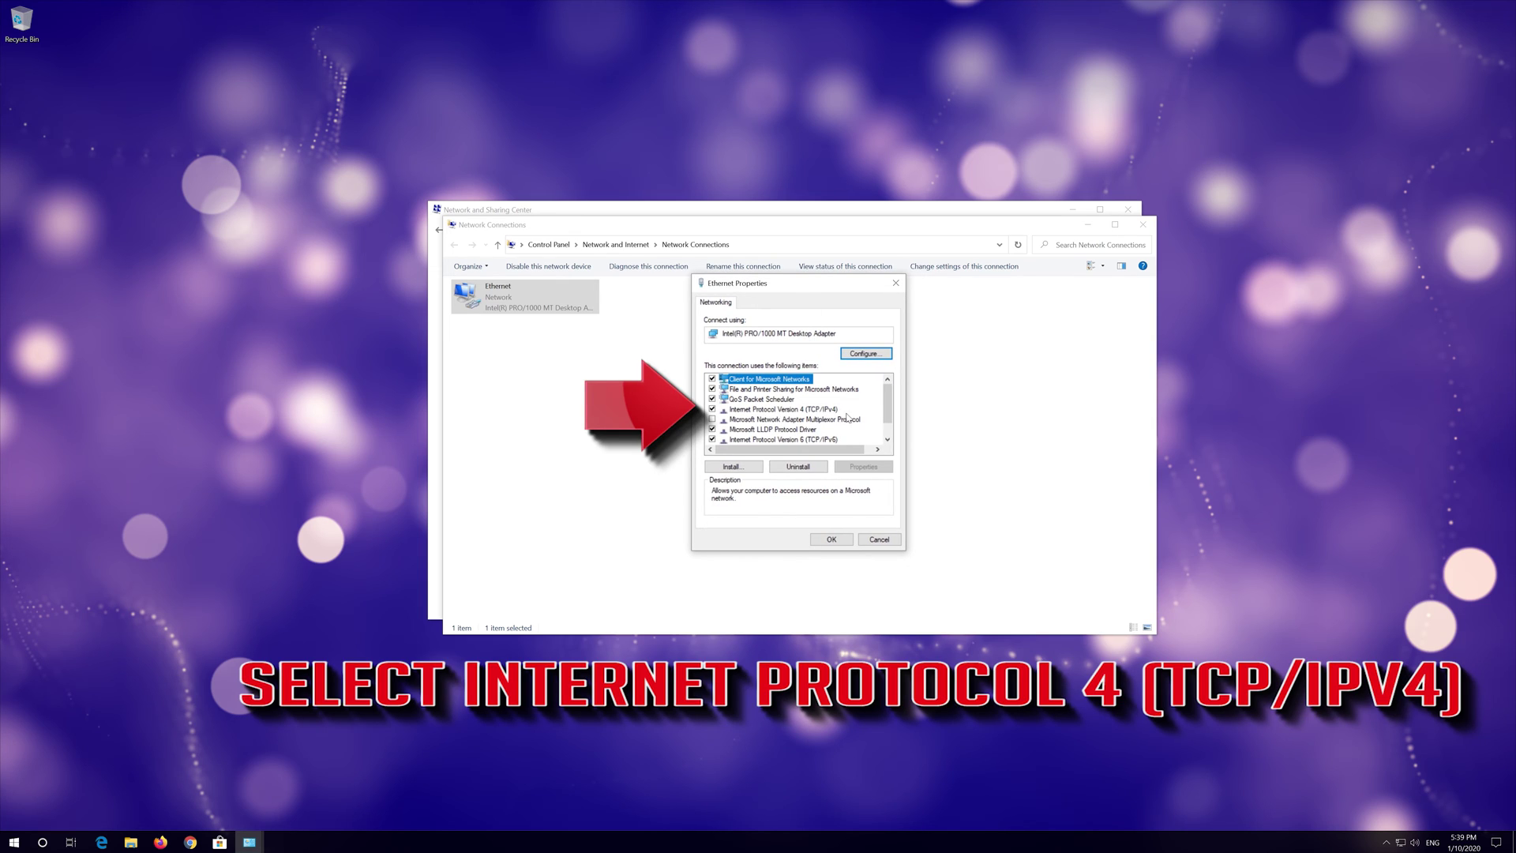
{"action": "left_click", "coordinate": [817, 411]}
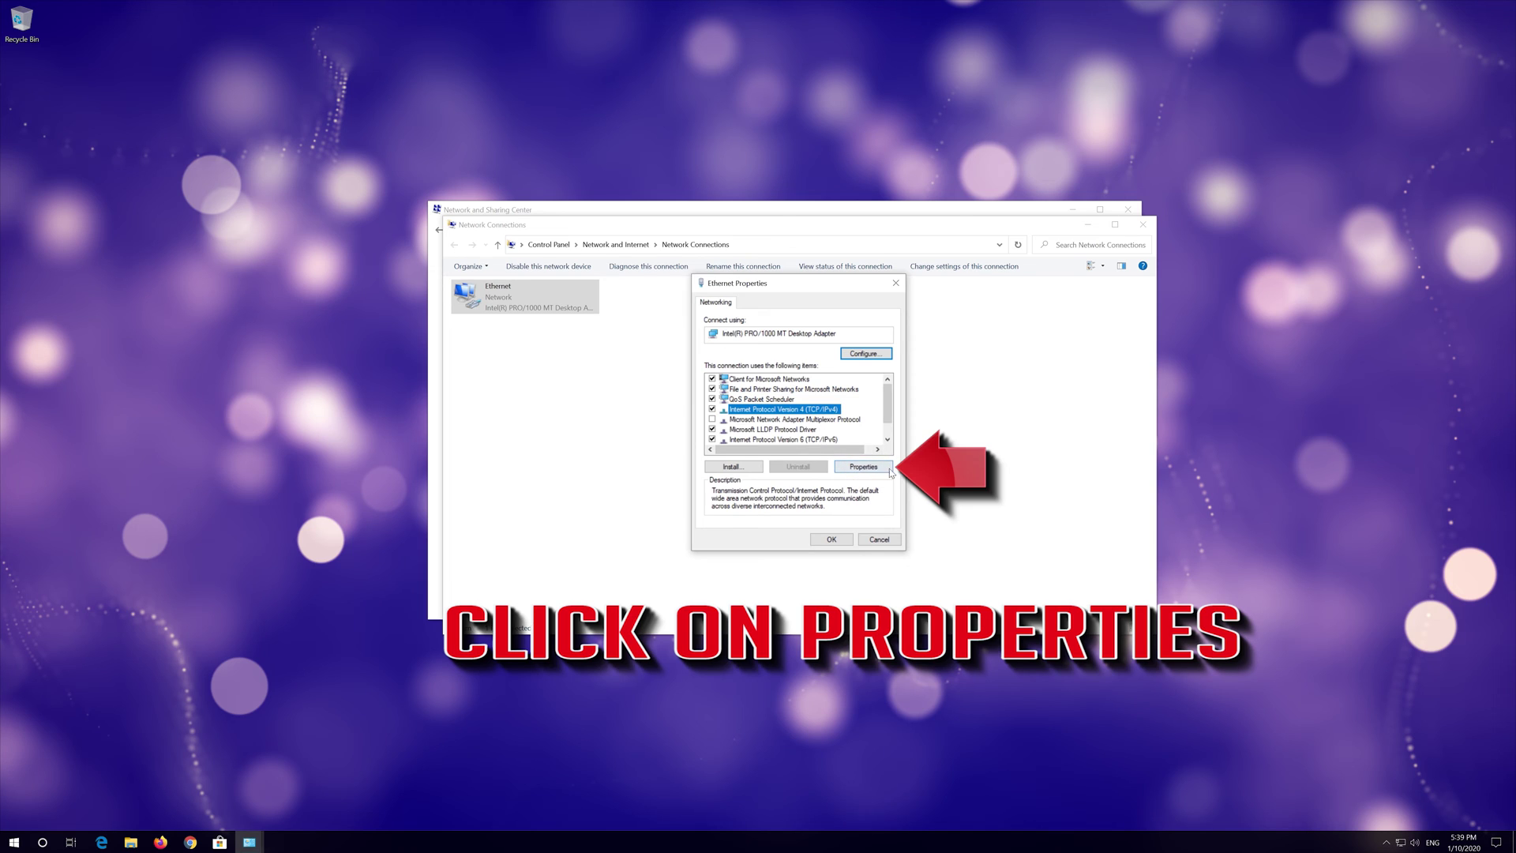
{"action": "left_click", "coordinate": [886, 468]}
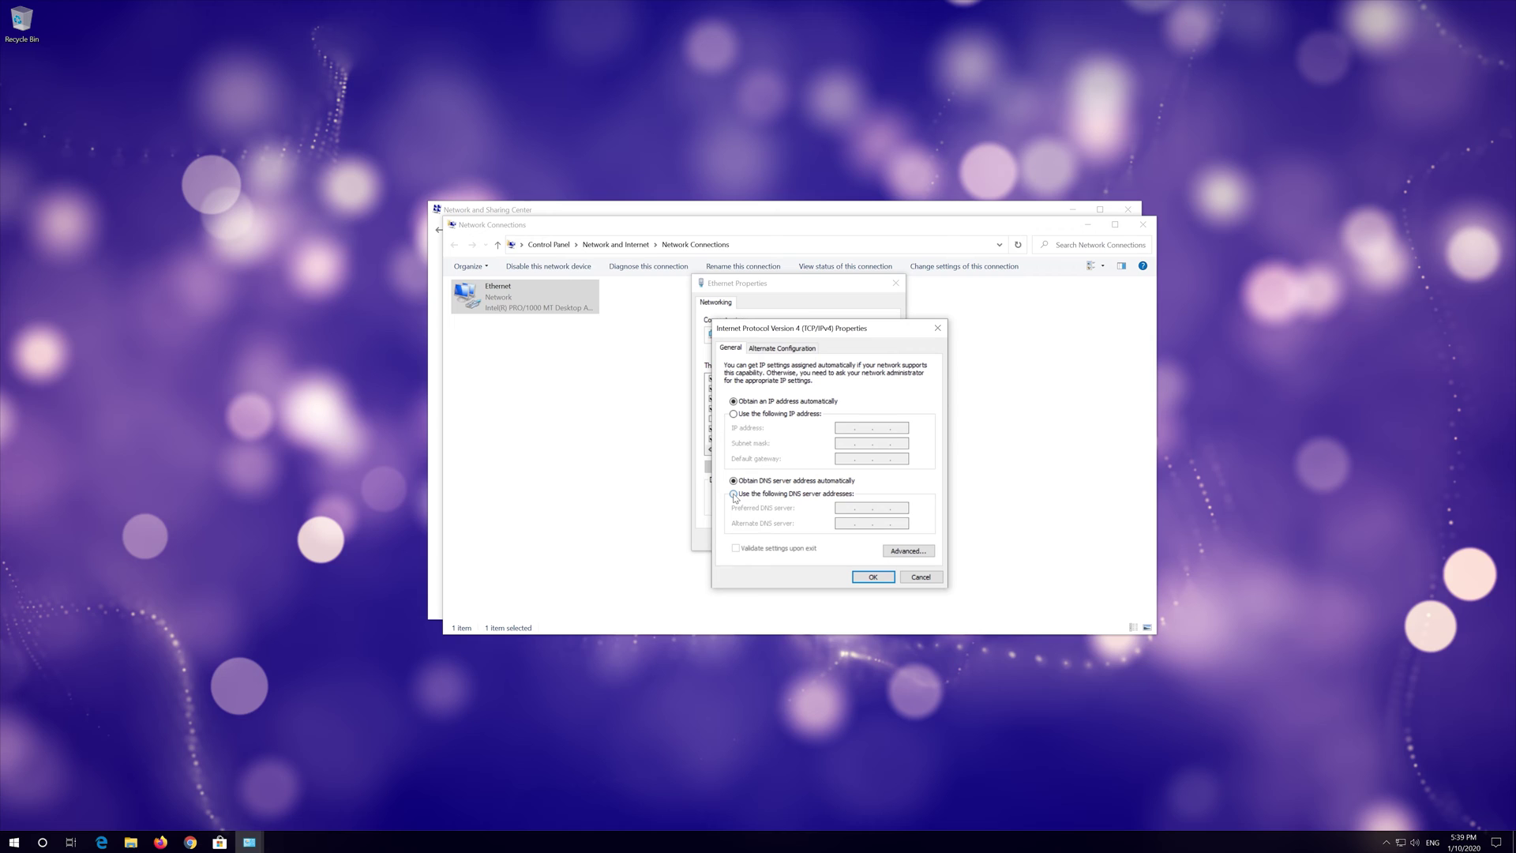
Switch to manual DNS addresses, enter 1.1.1.1 and 1.0.0.1, and confirm with OK.
{"action": "left_click", "coordinate": [735, 493]}
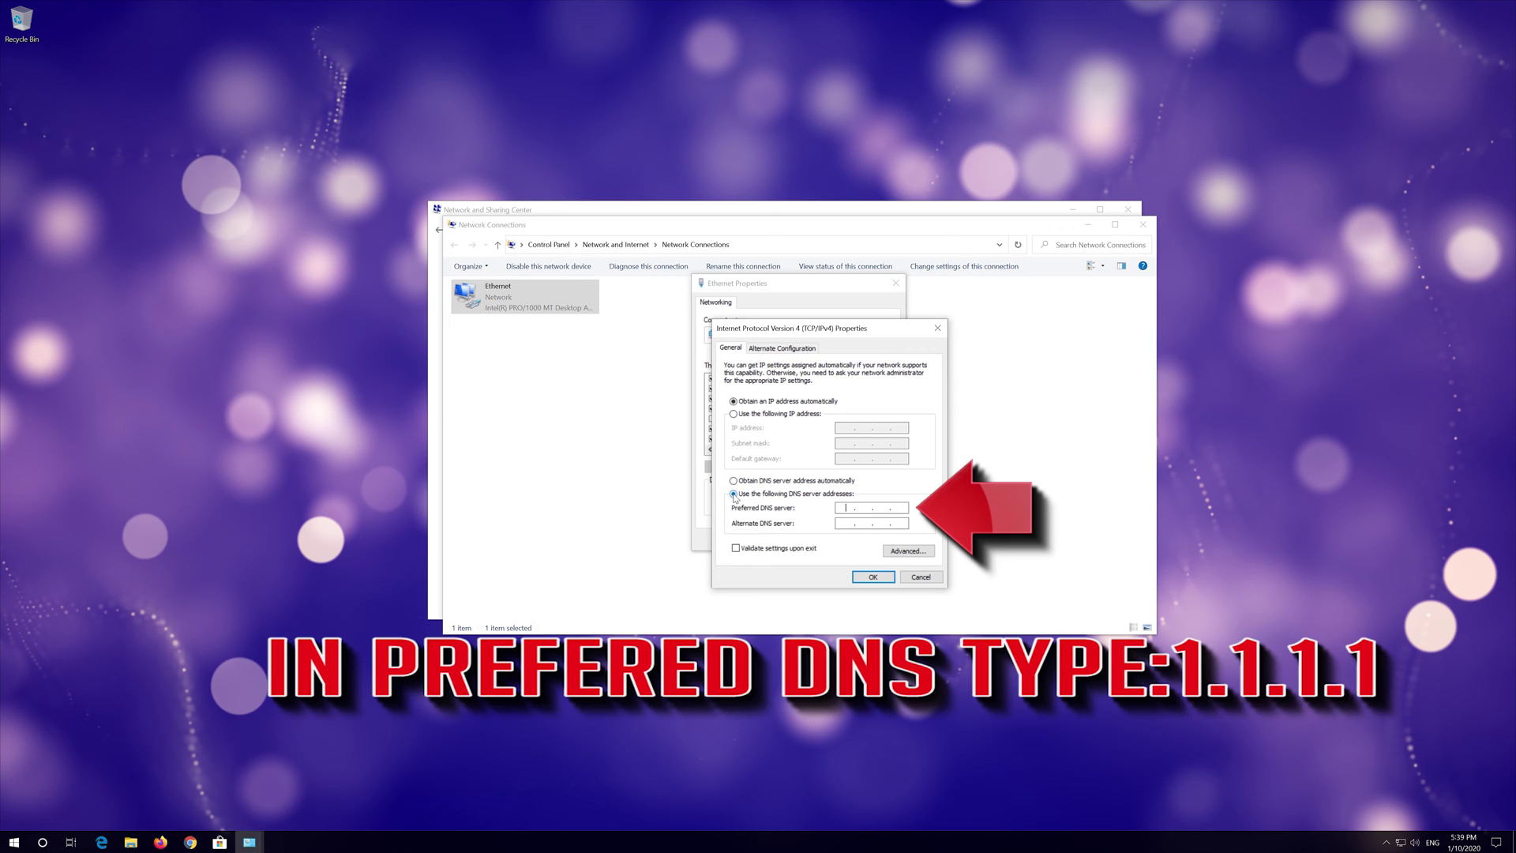
{"action": "left_click", "coordinate": [845, 509]}
{"action": "type", "text": "1."}
{"action": "type", "text": "1"}
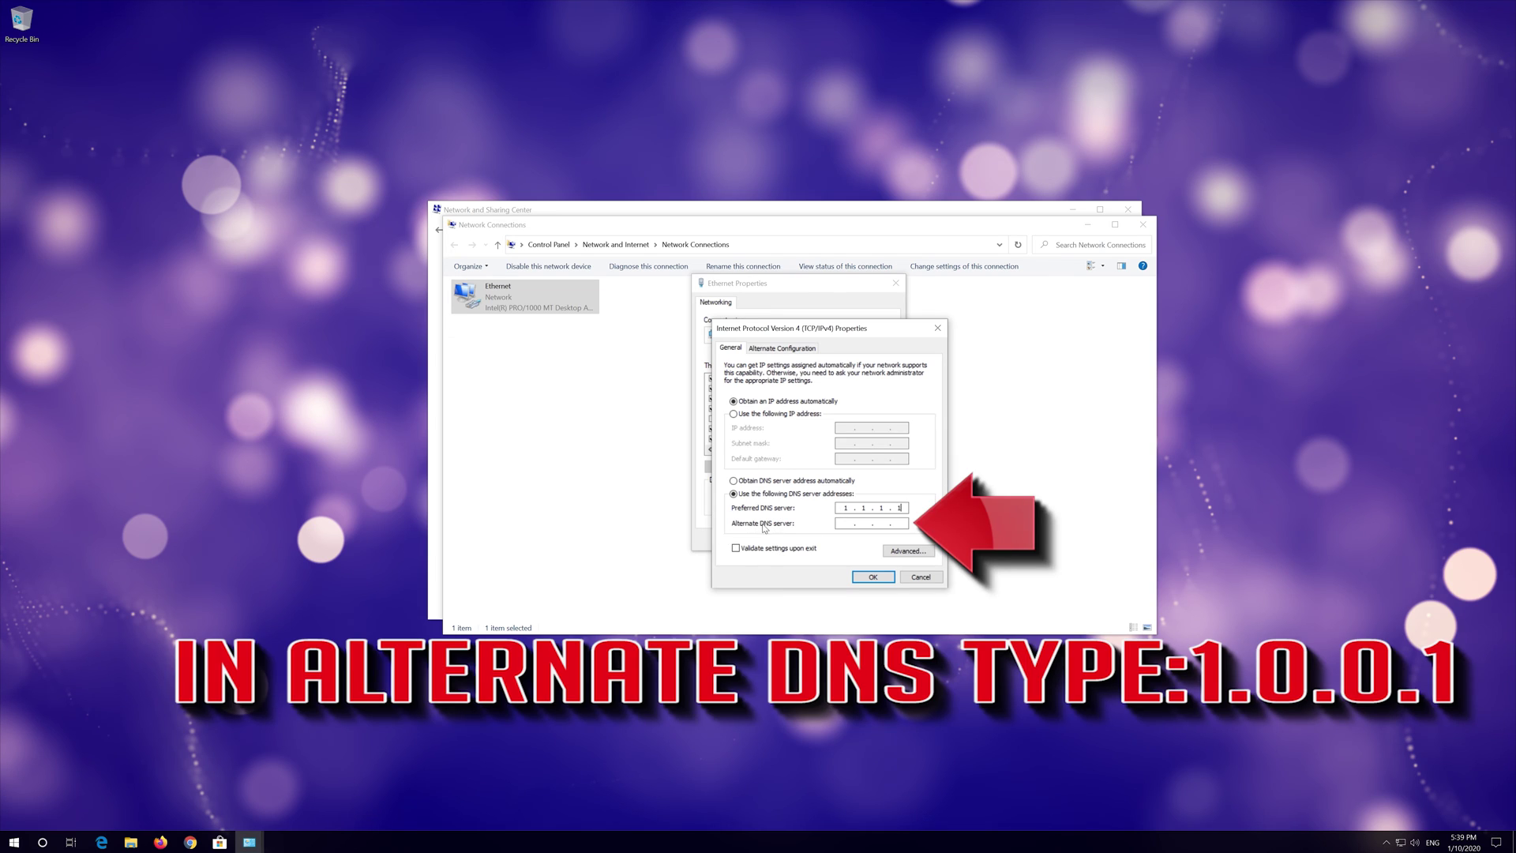
{"action": "left_click", "coordinate": [845, 522]}
{"action": "type", "text": "1.0.."}
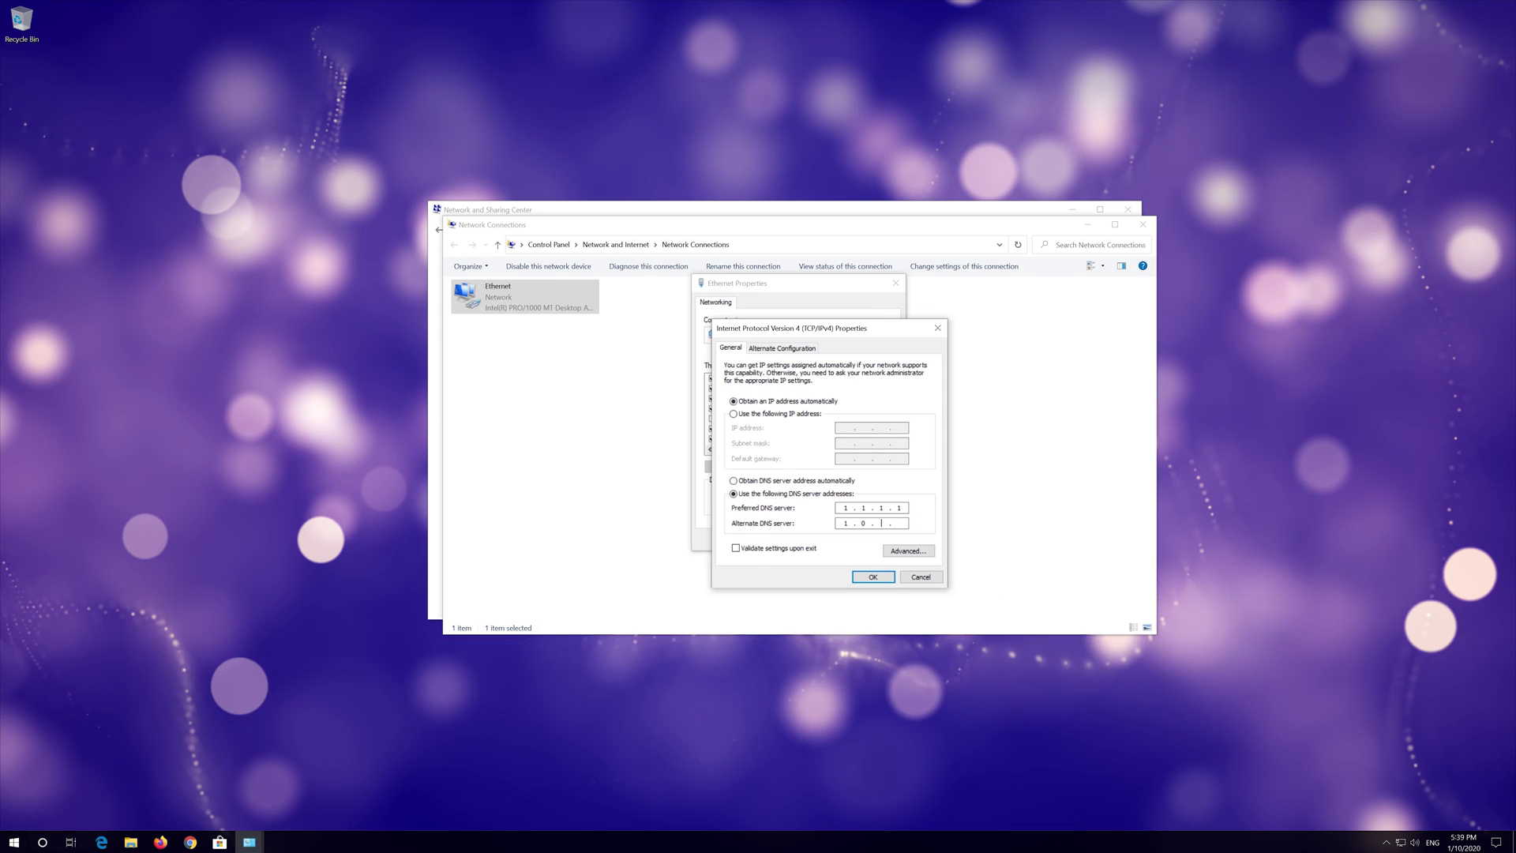
{"action": "type", "text": "1"}
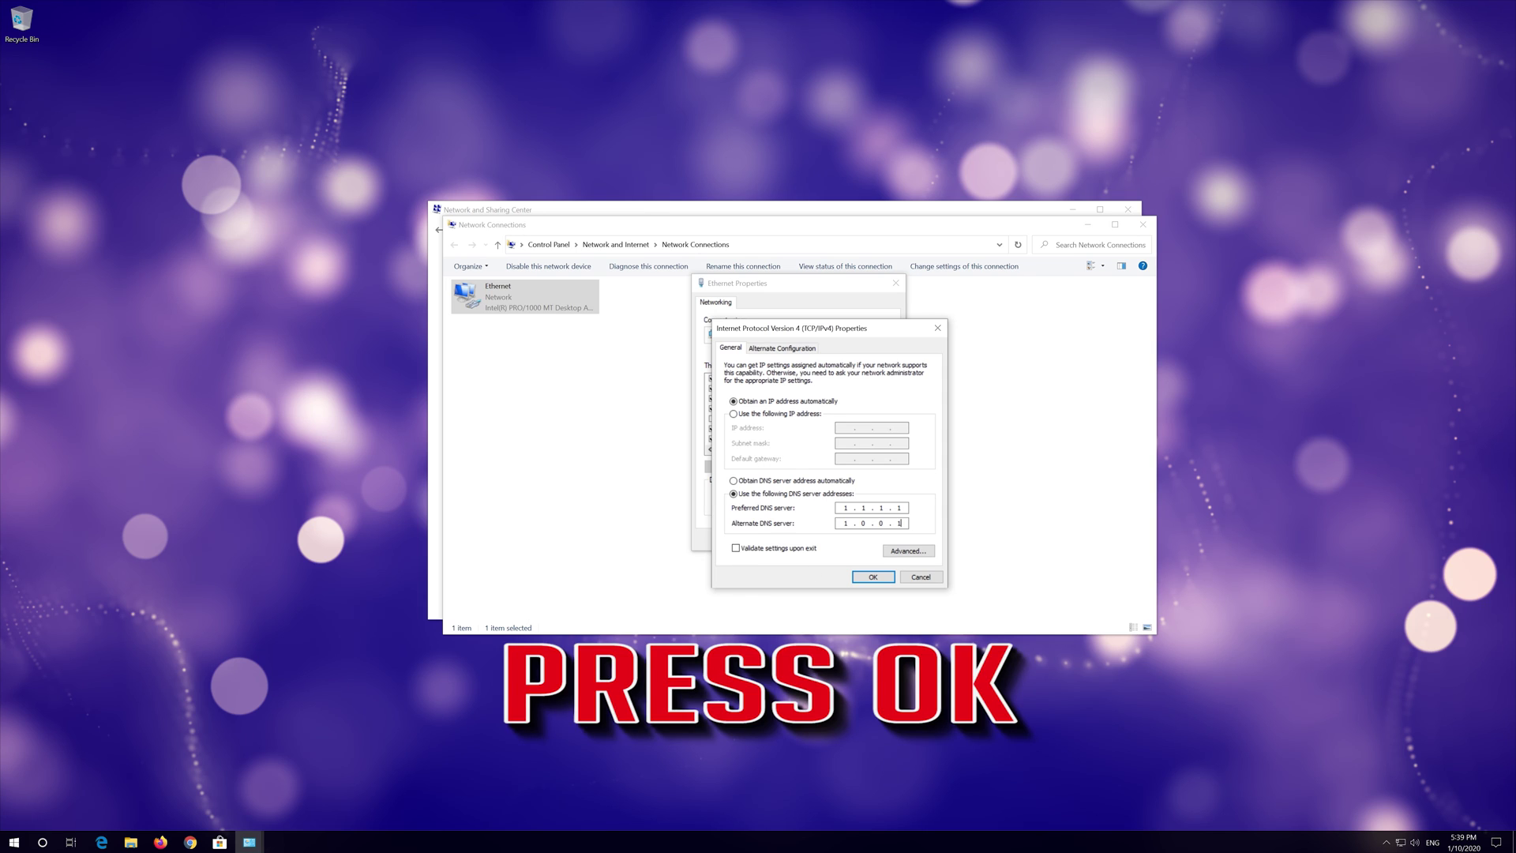
{"action": "left_click", "coordinate": [874, 576]}
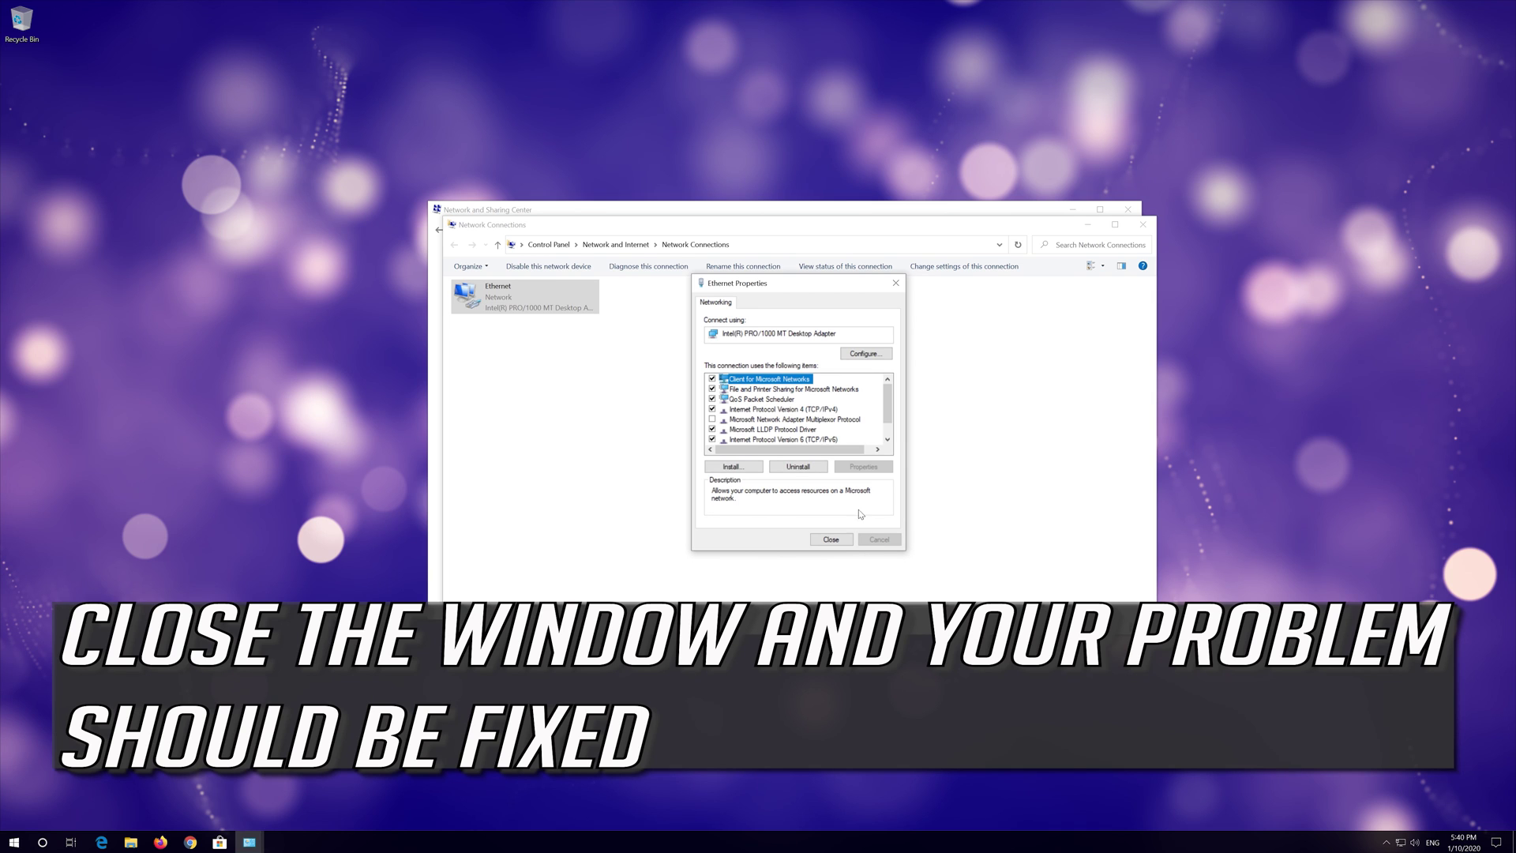